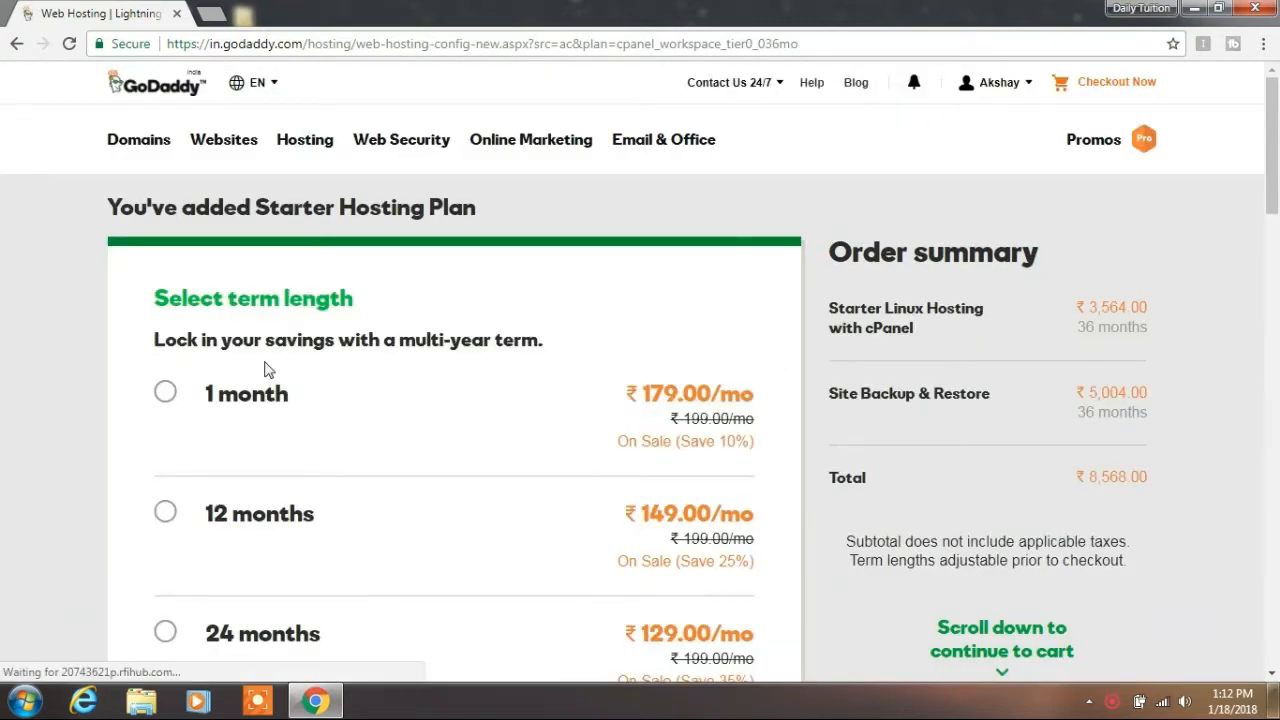
- Put Starter Linux Hosting in the cart on a 1-month term without Site Backup, then start a new tab
click(168, 394)
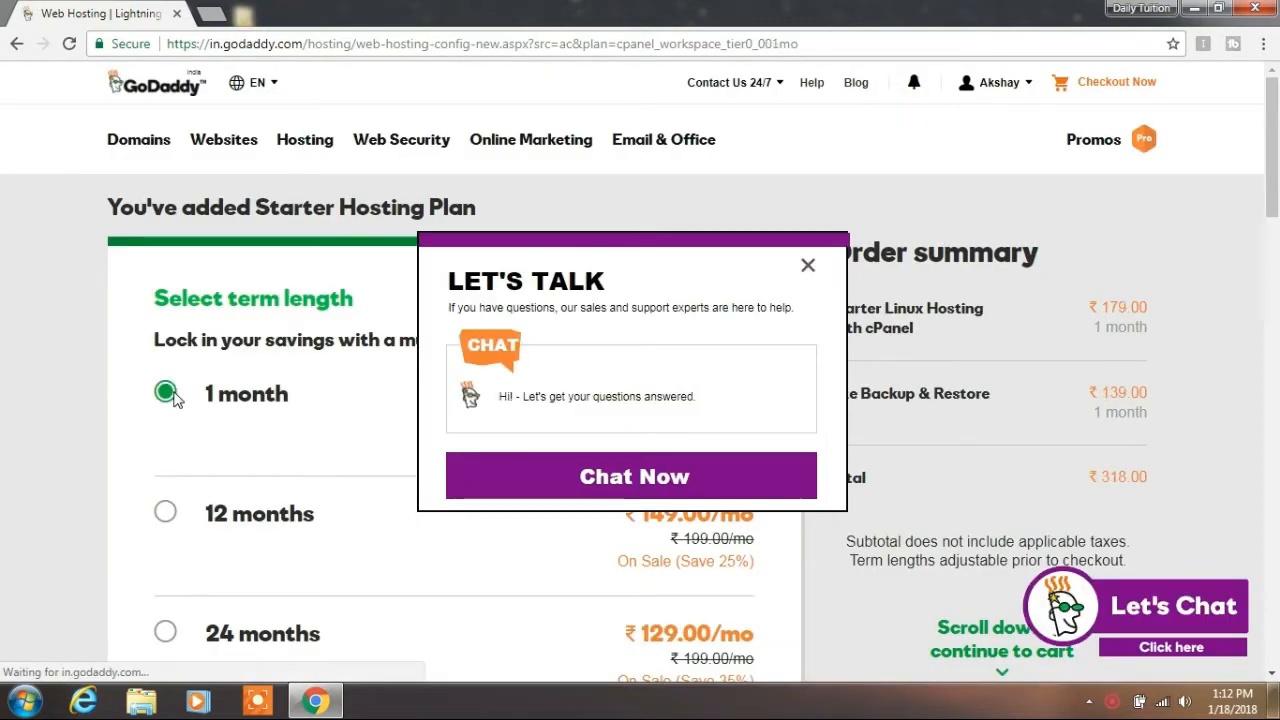
click(808, 266)
scroll(573, 444, down, 3)
scroll(573, 444, down, 6)
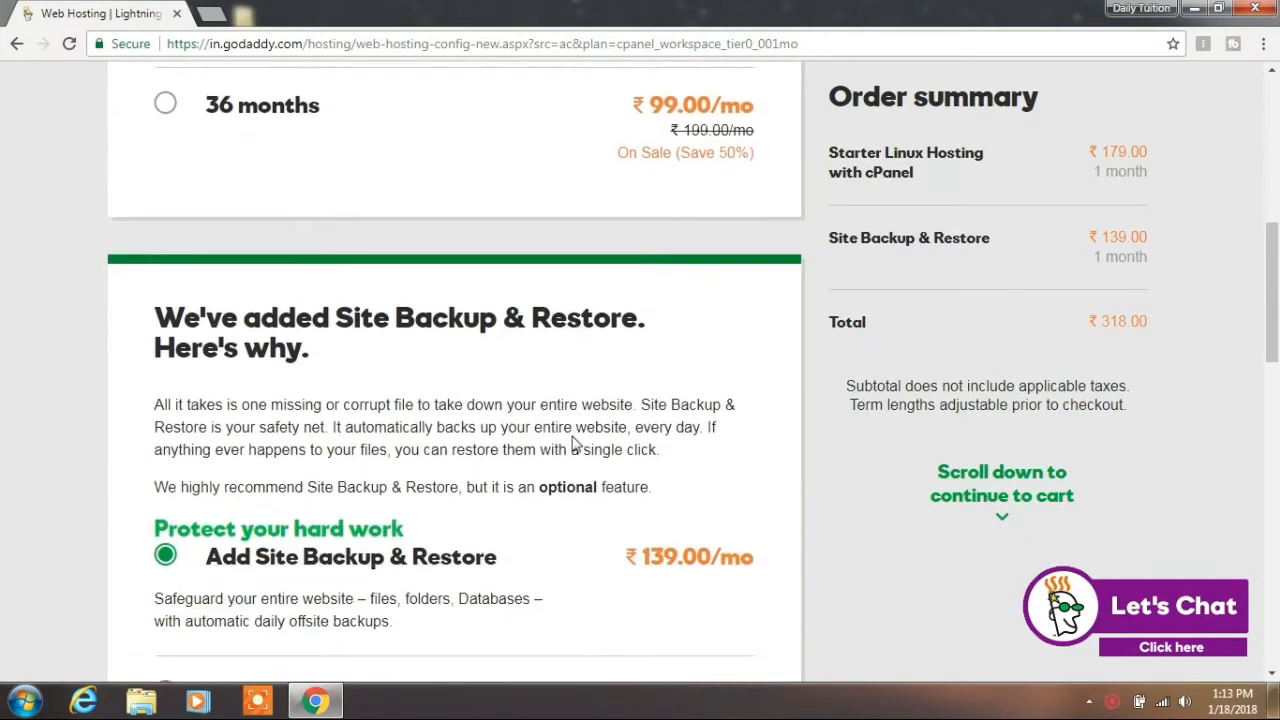
click(166, 410)
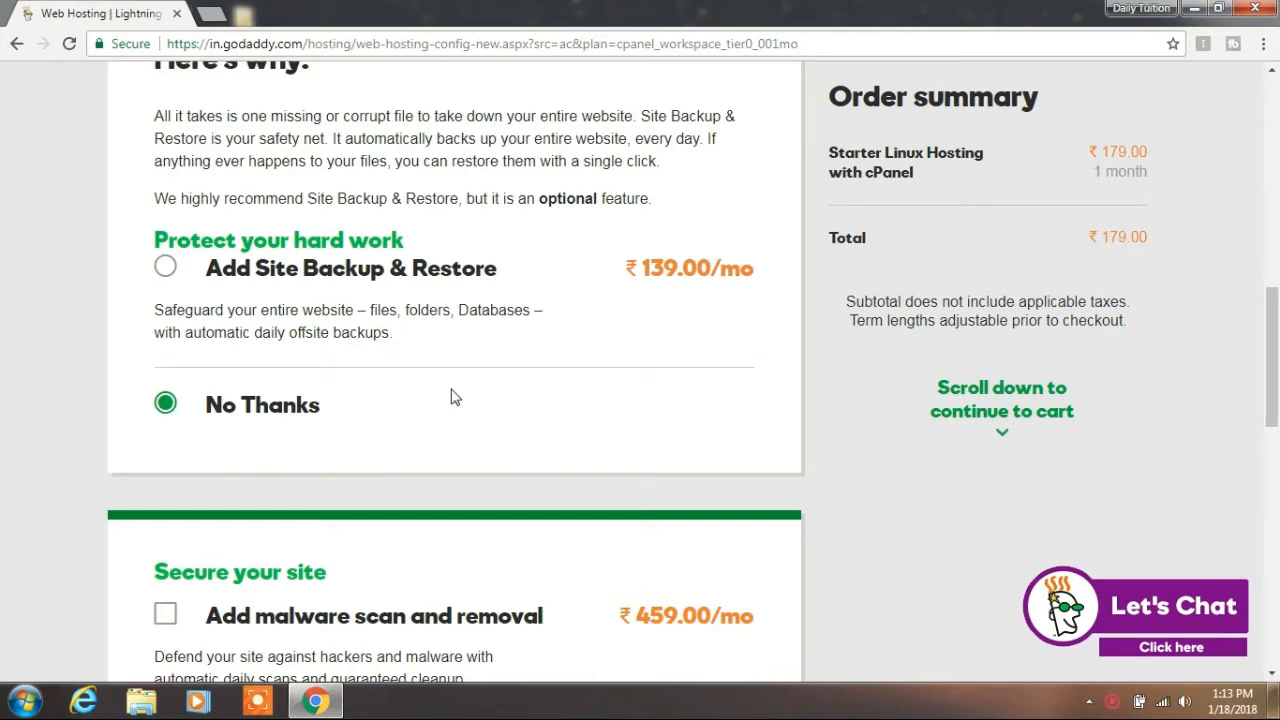
scroll(452, 397, down, 5)
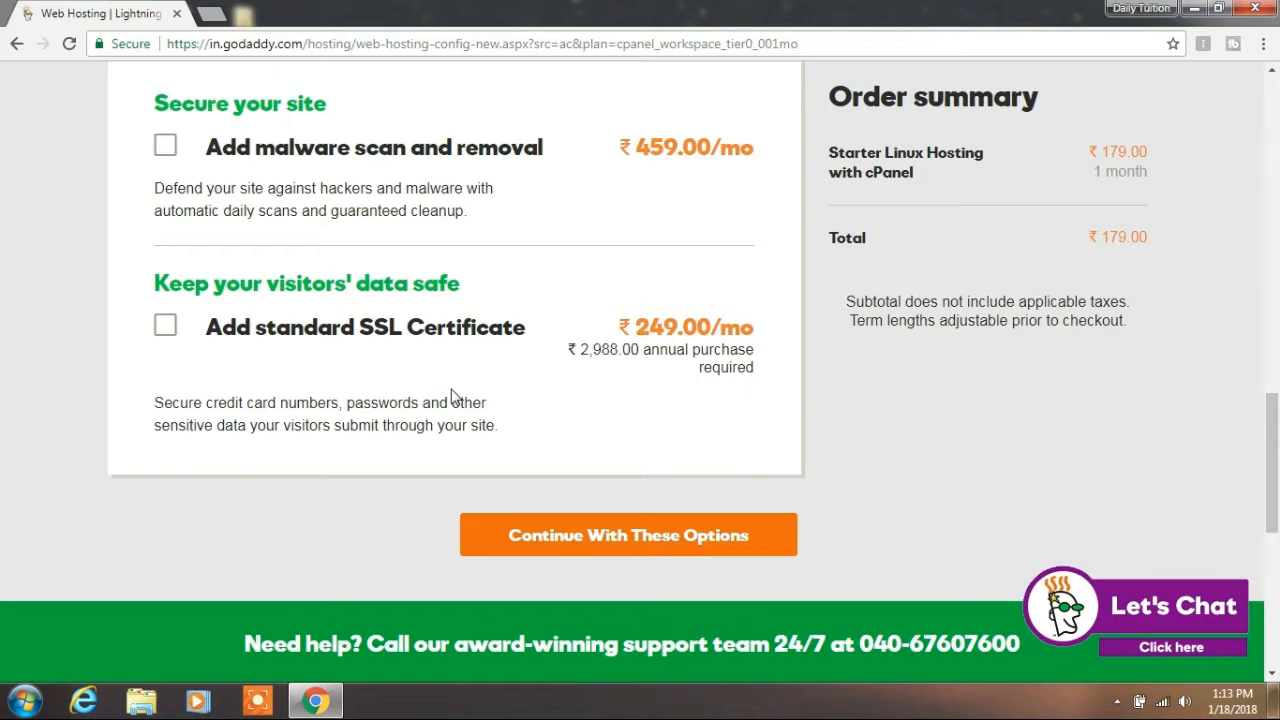
click(686, 535)
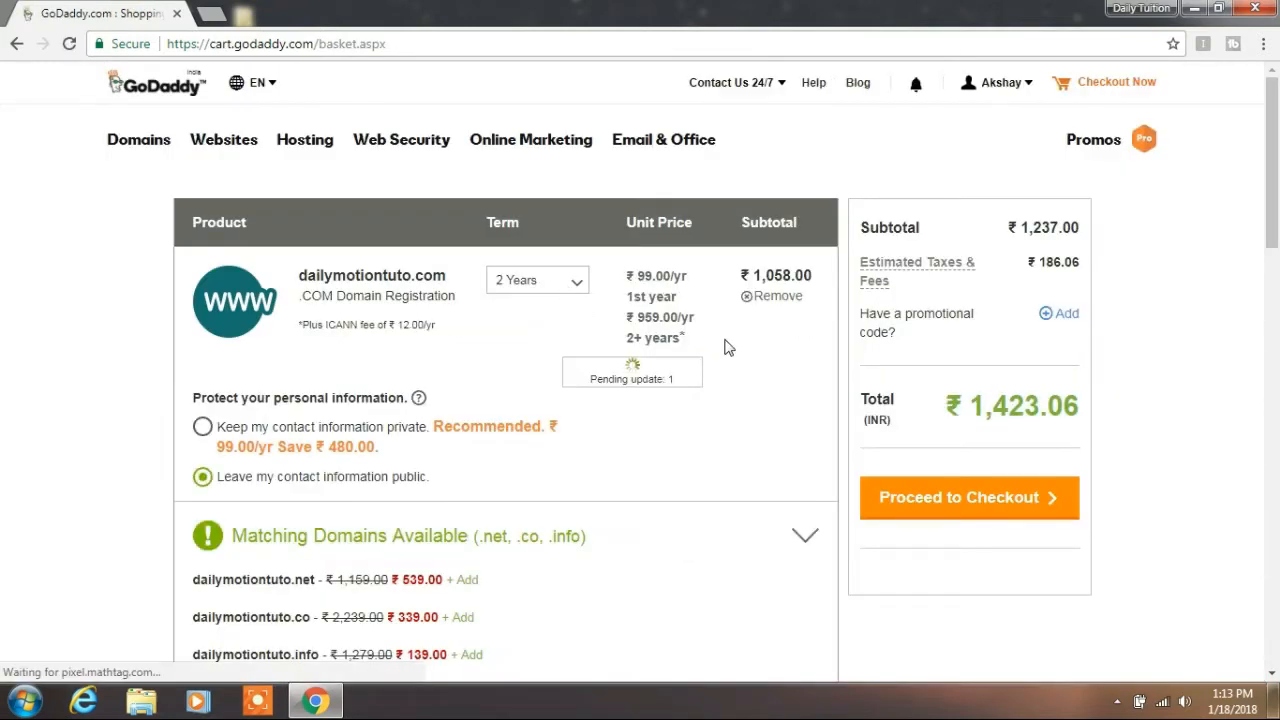
click(210, 13)
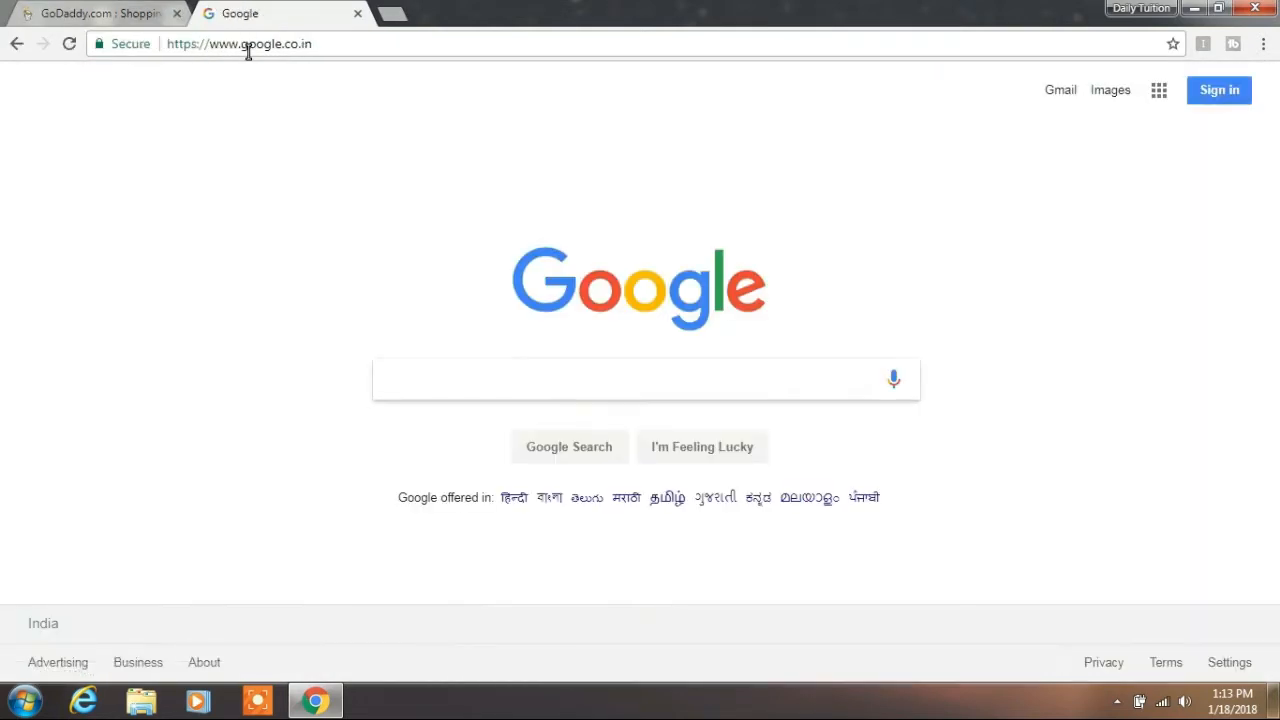
- Search Google for 'godaddy promo code' and open the GrabOn GoDaddy coupons result in a new tab
text(godaddy )
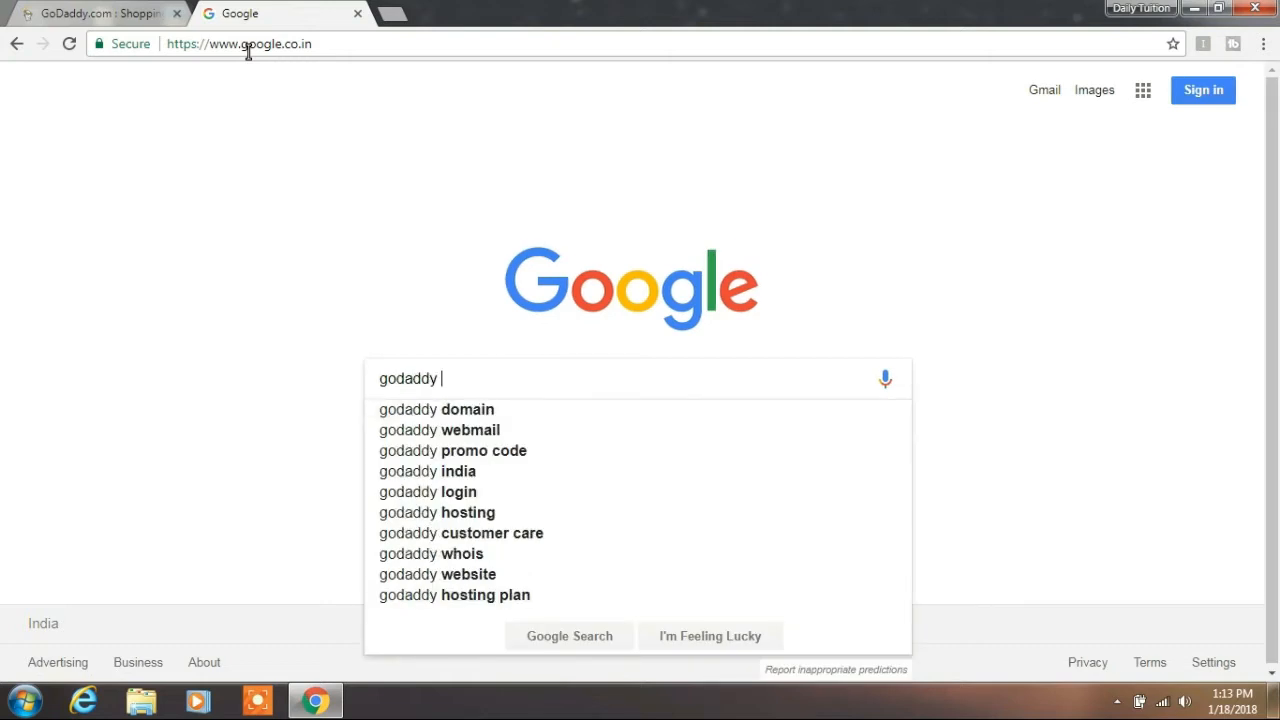
text(pr)
key(Down)
key(Return)
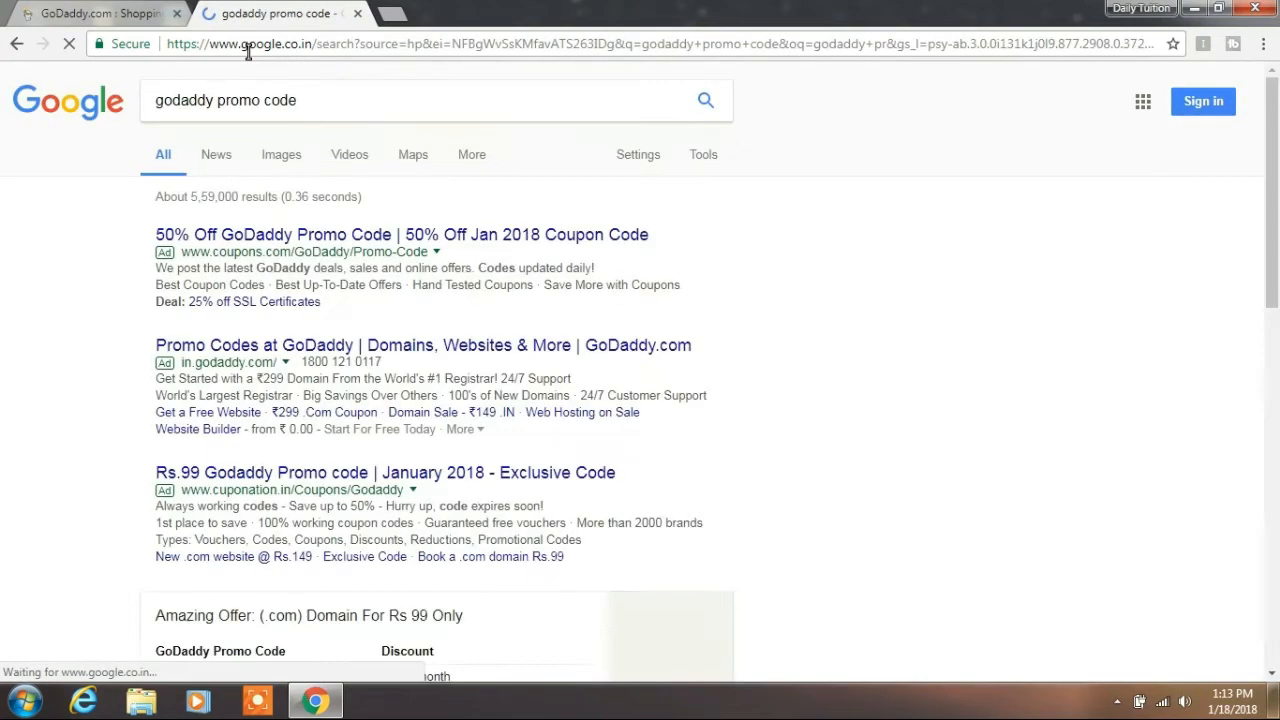
scroll(318, 357, down, 6)
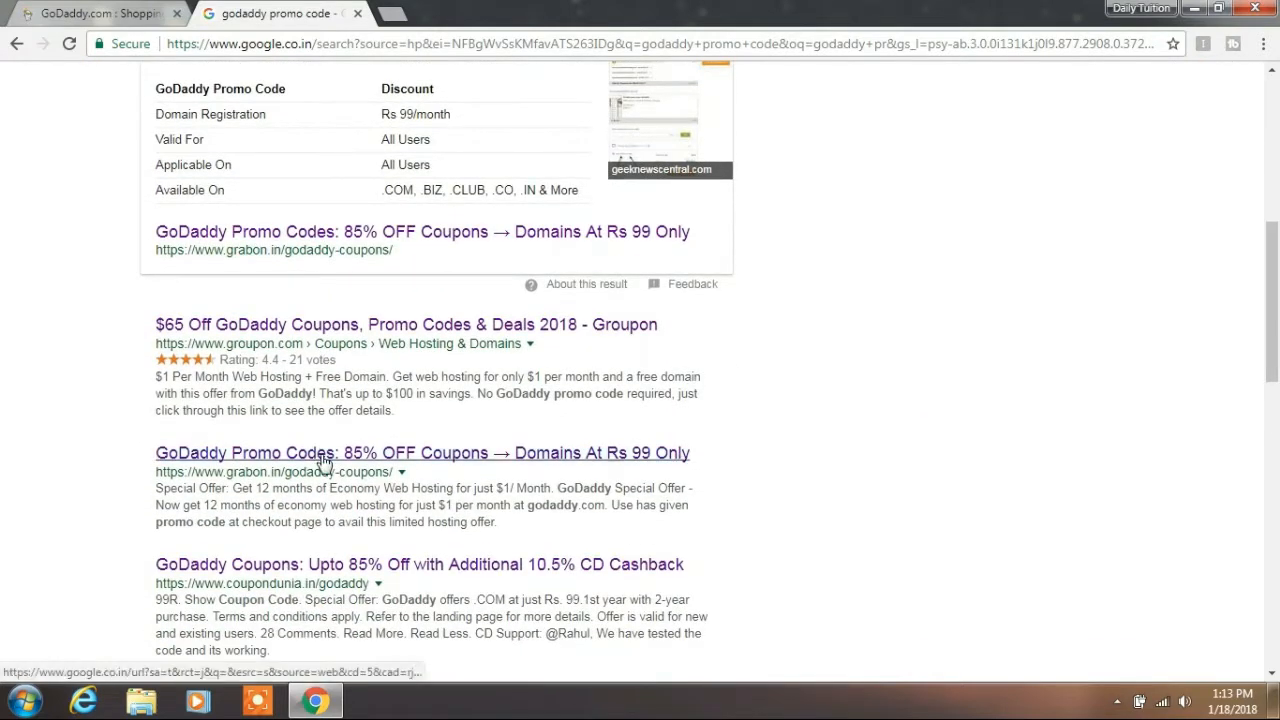
right_click(370, 459)
click(405, 468)
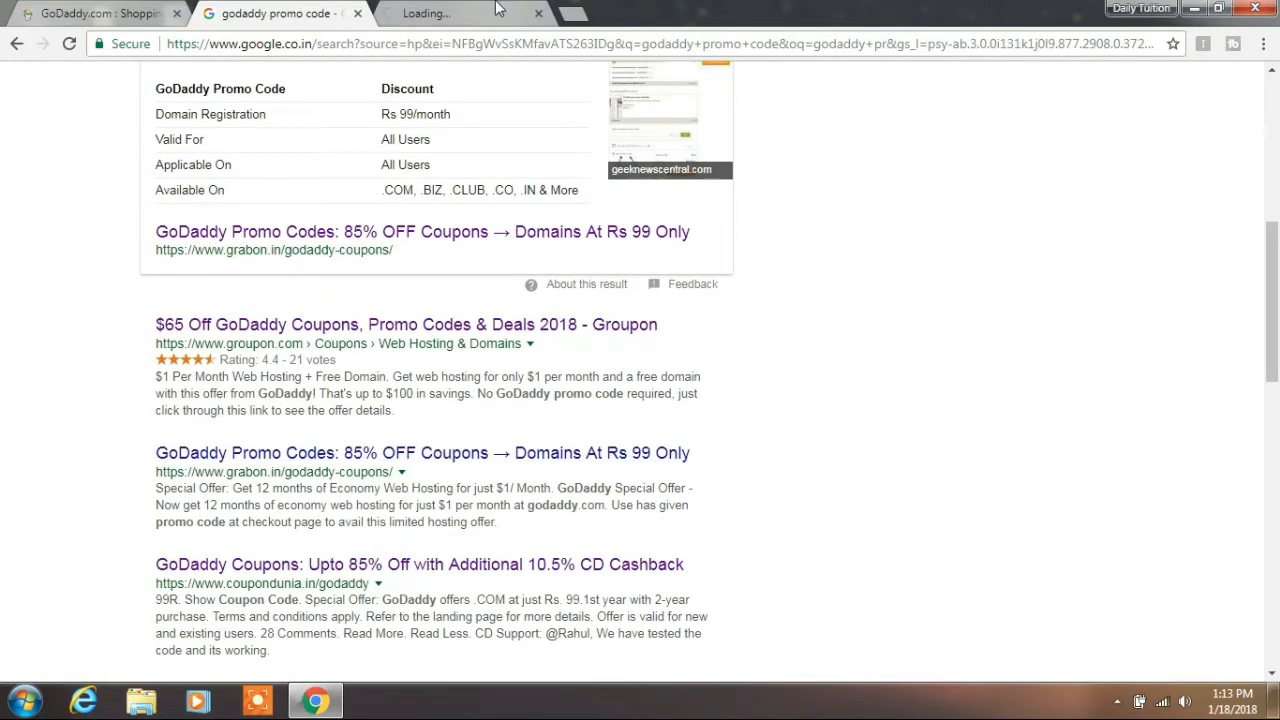
click(494, 10)
- Reveal and copy GrabOn's 50% off GoDaddy hosting code, then return to the cart tab
scroll(830, 472, down, 3)
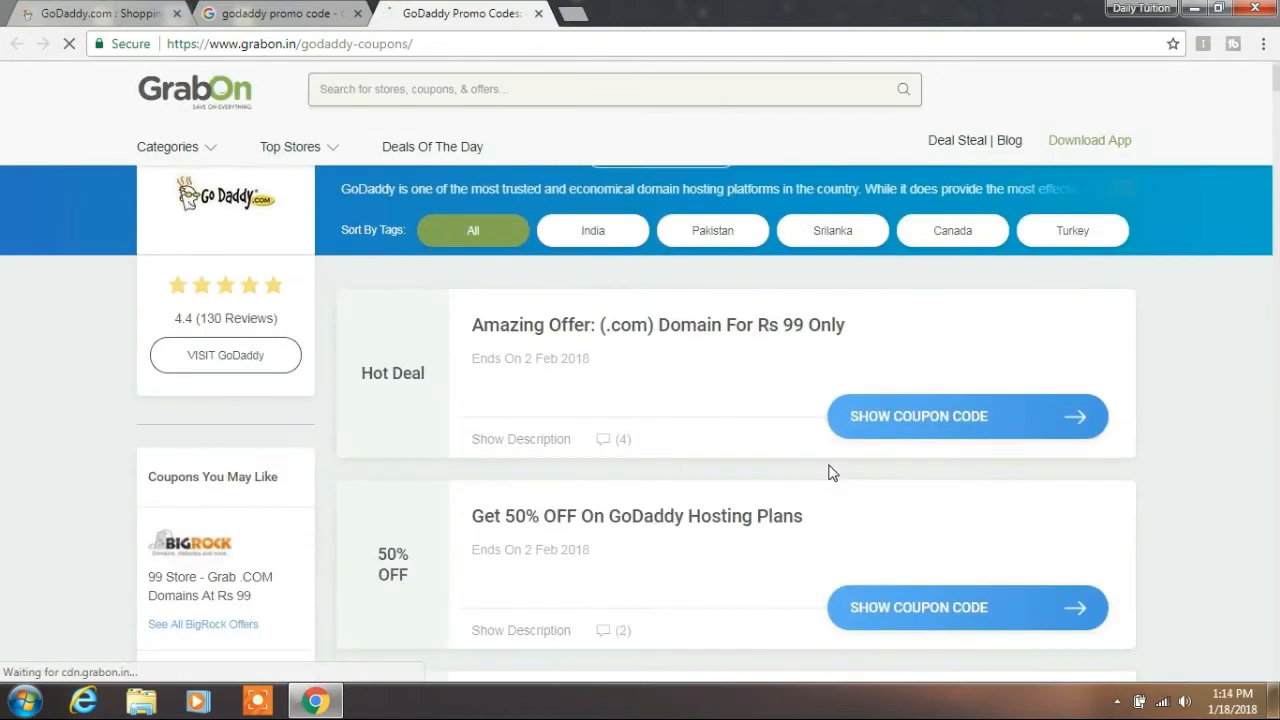
click(1074, 460)
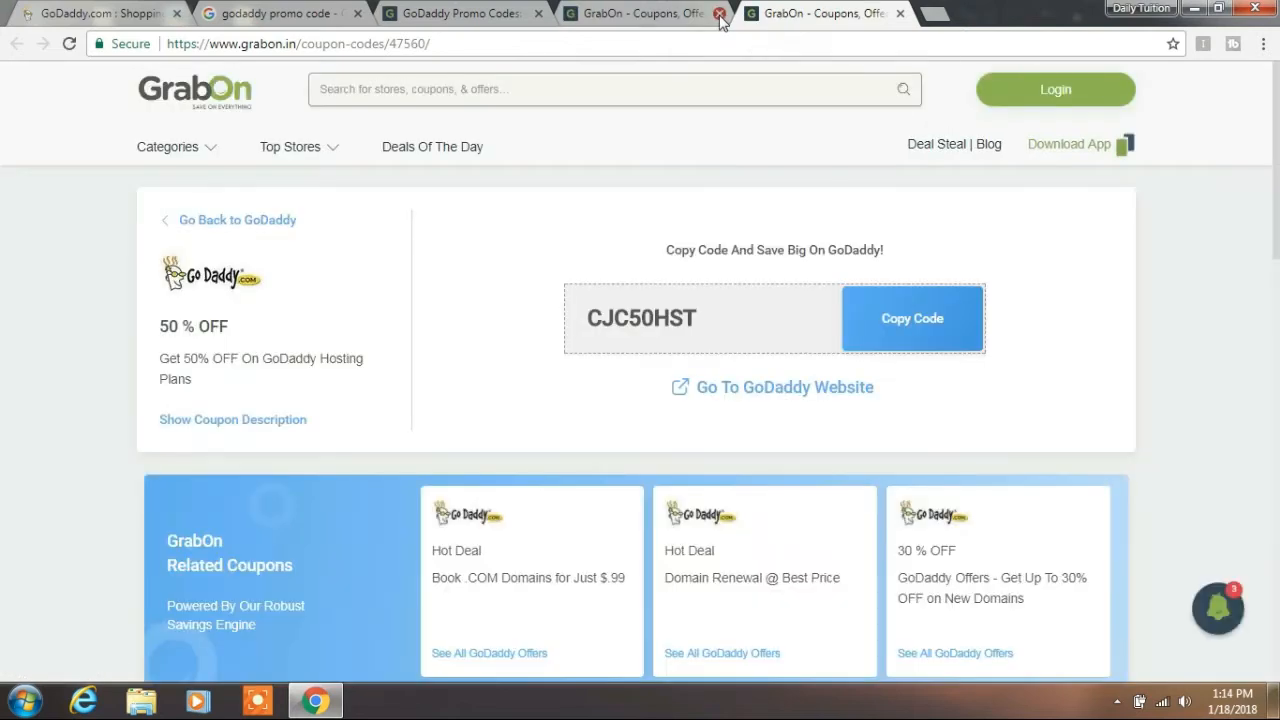
click(719, 13)
click(915, 338)
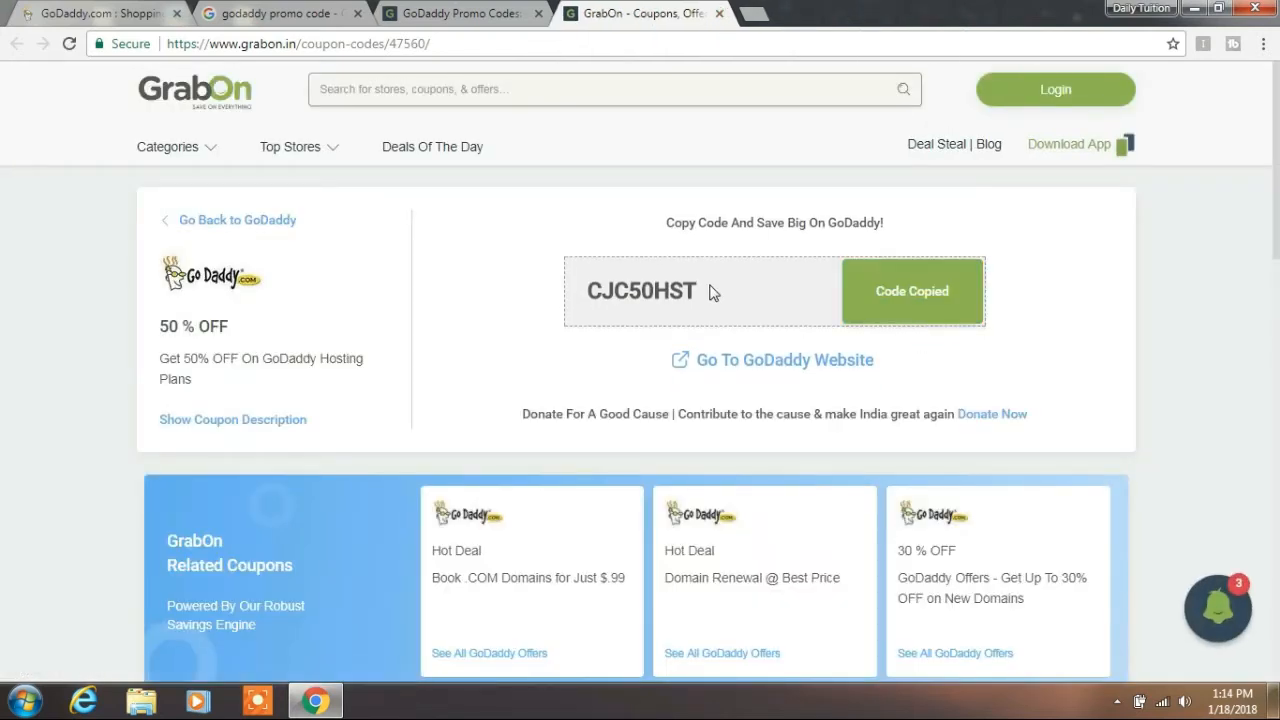
key(ctrl+1)
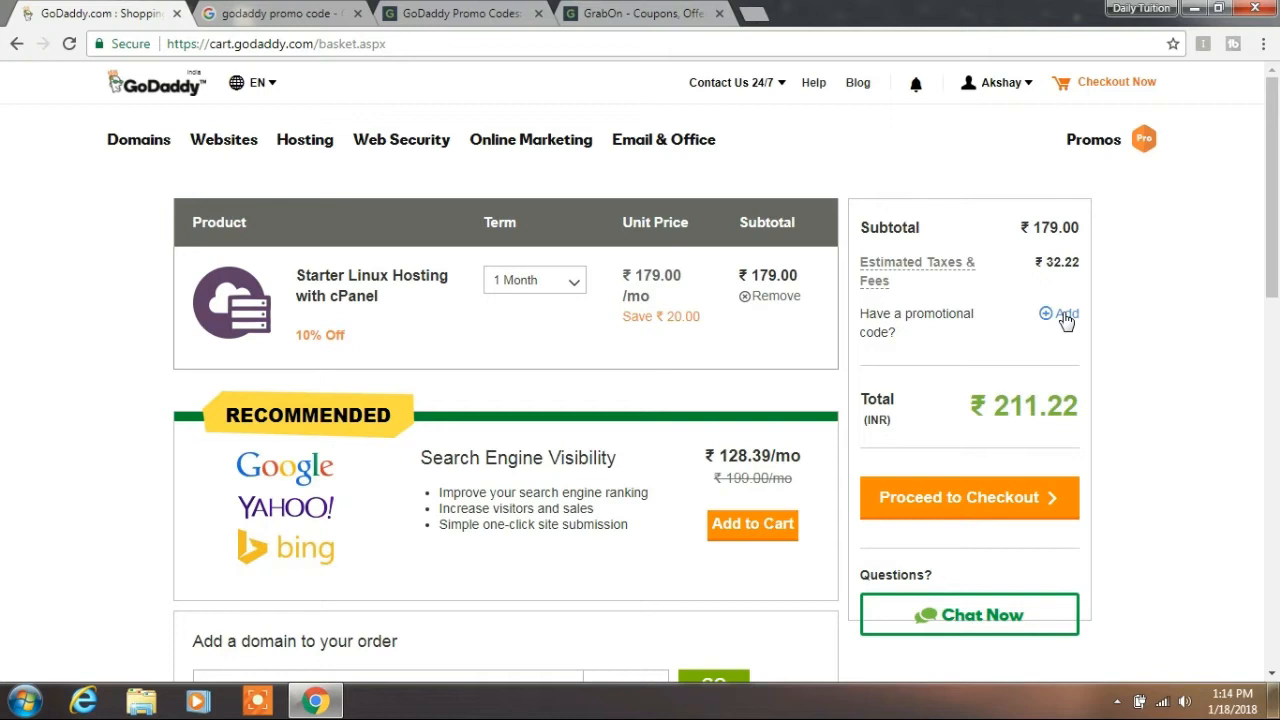
- Paste and apply the 50% promo code, bringing the total to ₹117.41, and proceed to checkout
click(1066, 318)
right_click(957, 352)
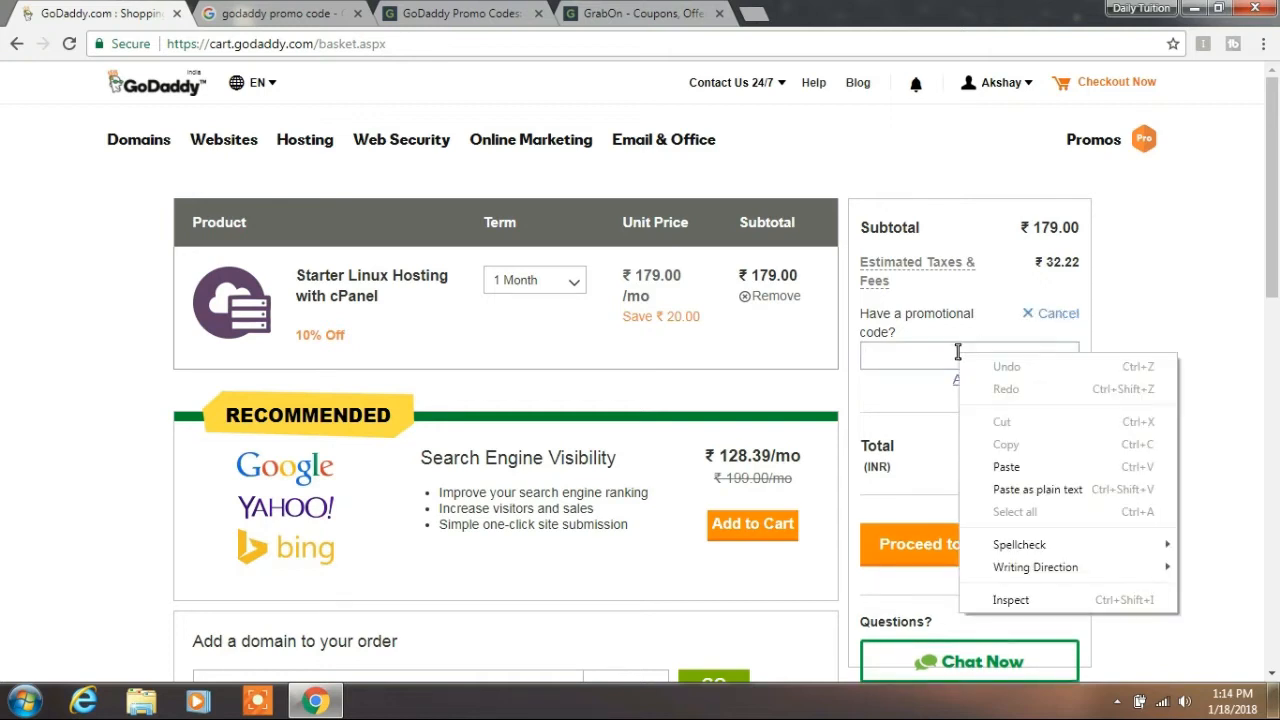
click(1006, 467)
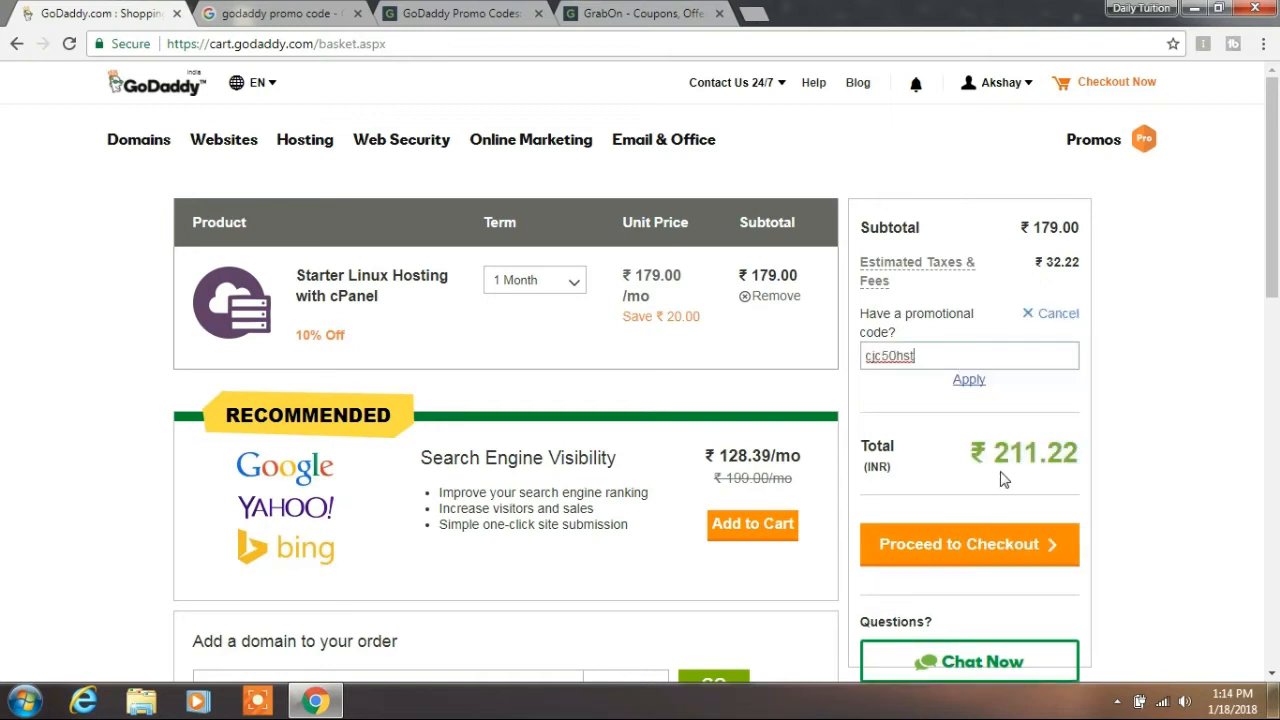
click(975, 390)
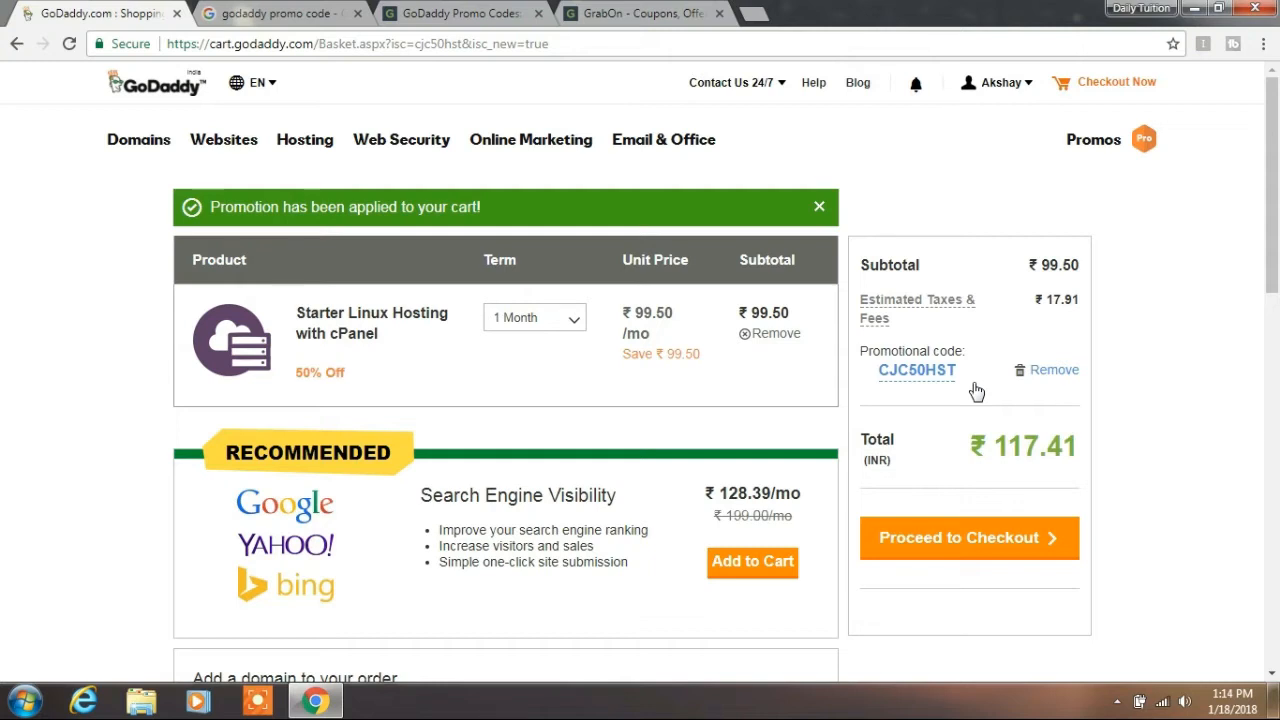
click(991, 545)
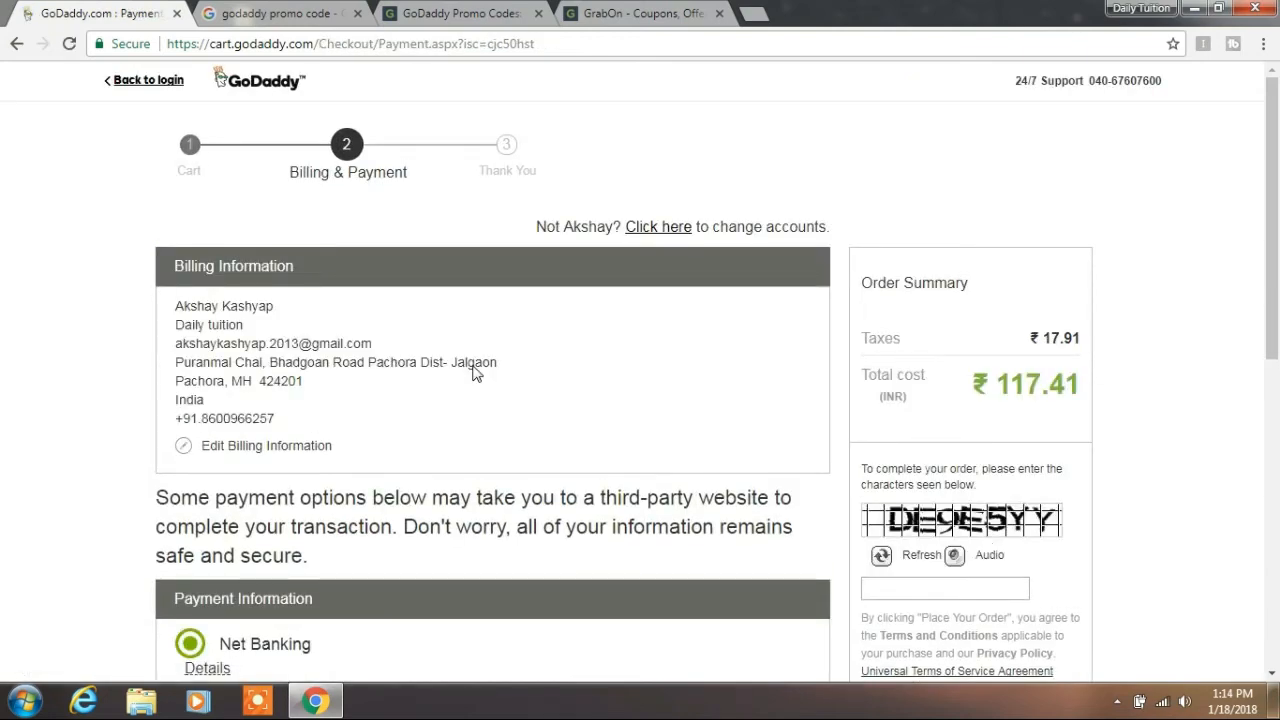
- Choose Debit Cards as the payment method, enter the captcha, and place the order
scroll(476, 373, down, 2)
scroll(476, 373, down, 1)
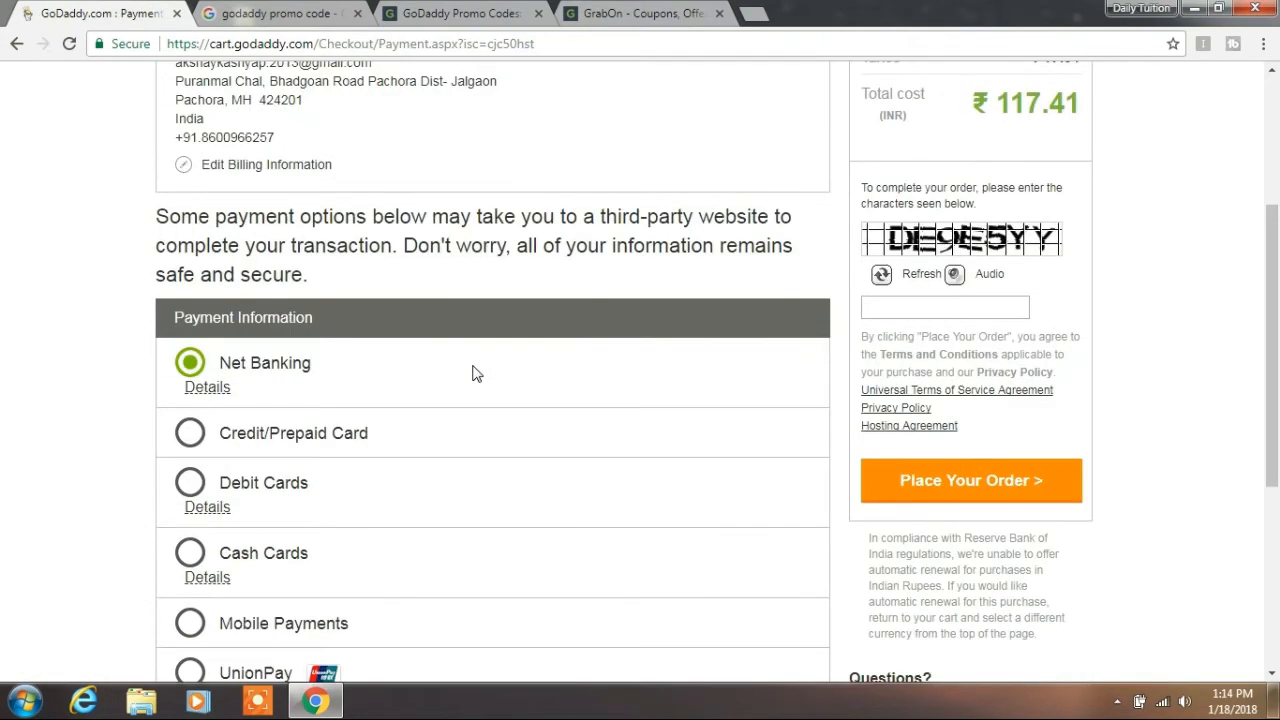
click(191, 483)
scroll(586, 474, down, 2)
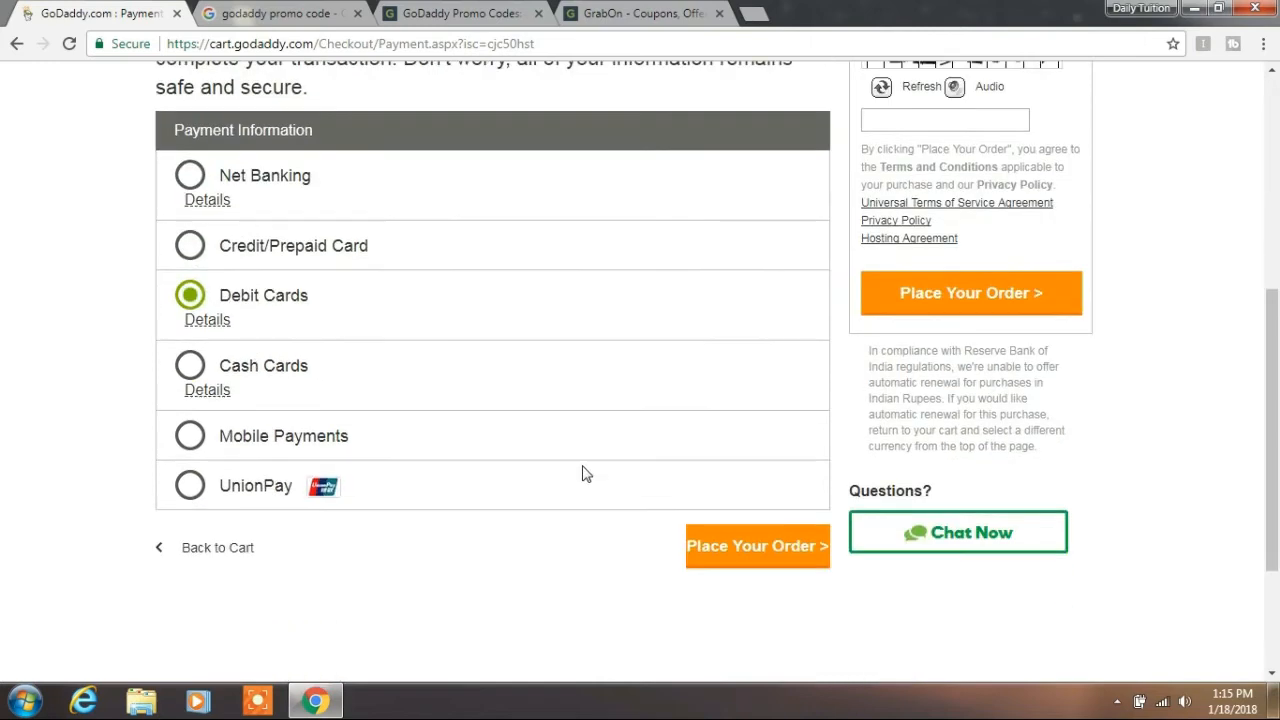
scroll(586, 471, up, 1)
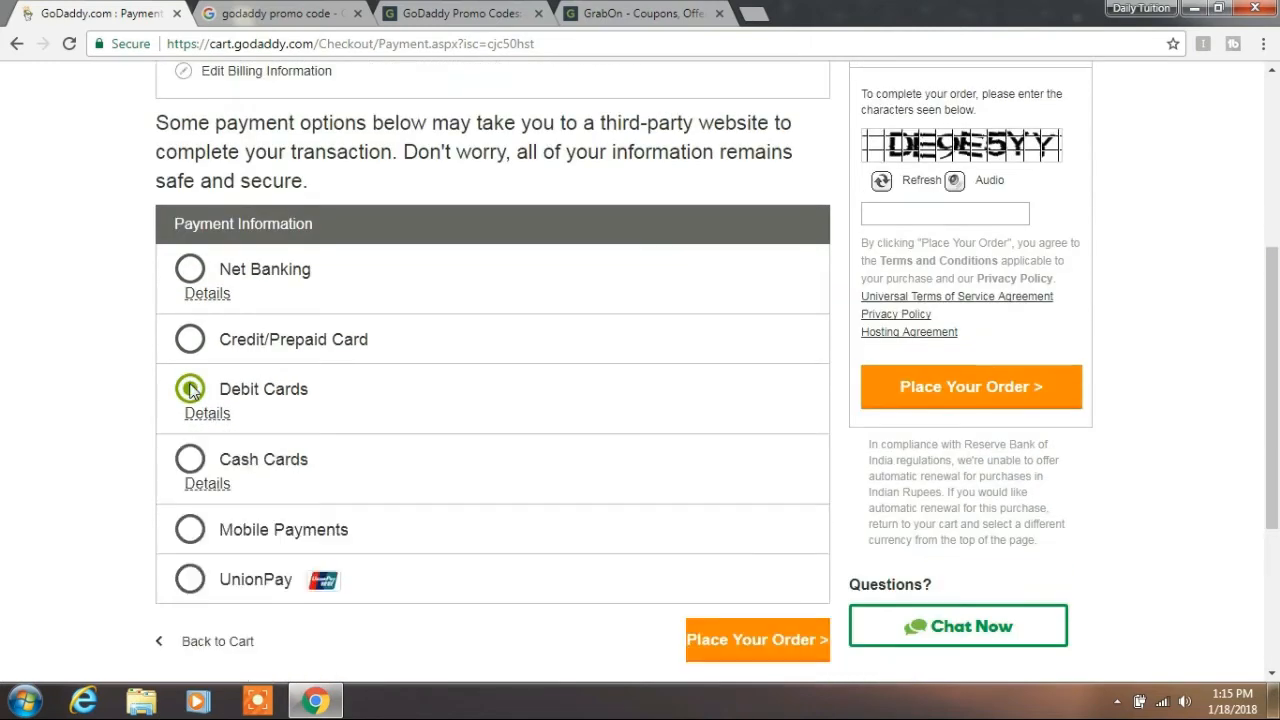
click(945, 212)
scroll(488, 372, up, 1)
scroll(495, 372, down, 1)
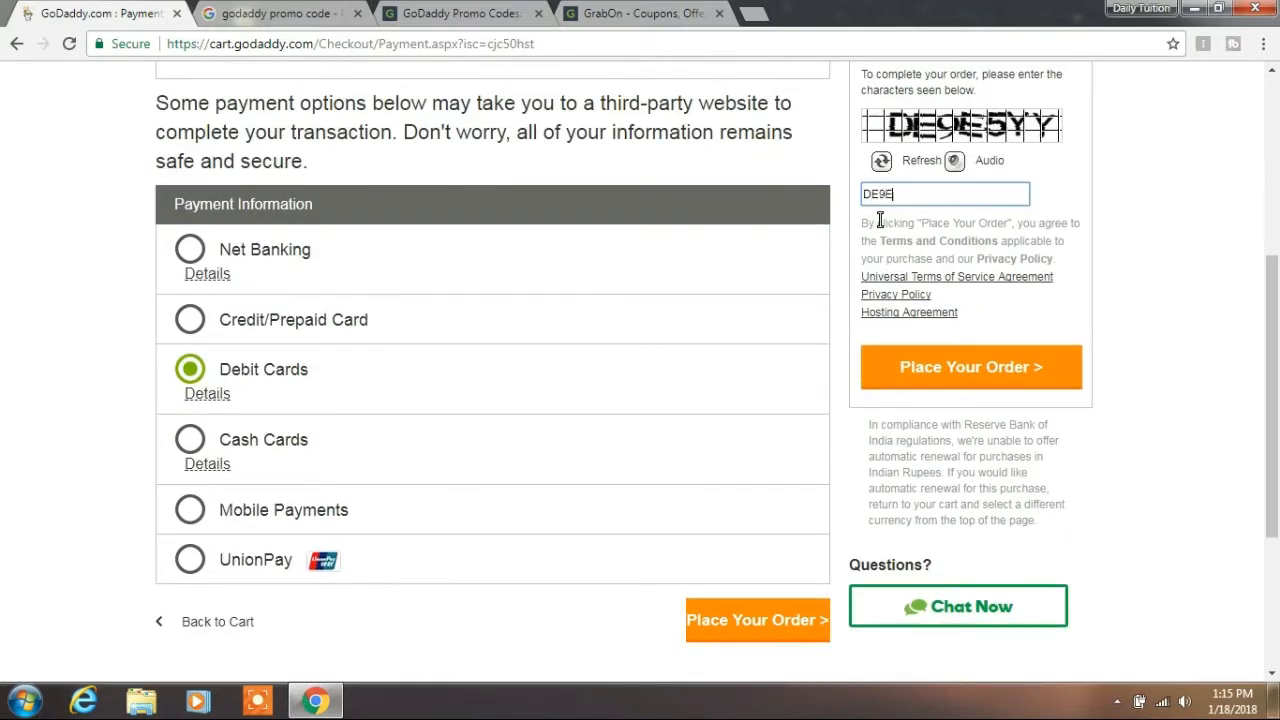
click(975, 367)
scroll(328, 325, down, 5)
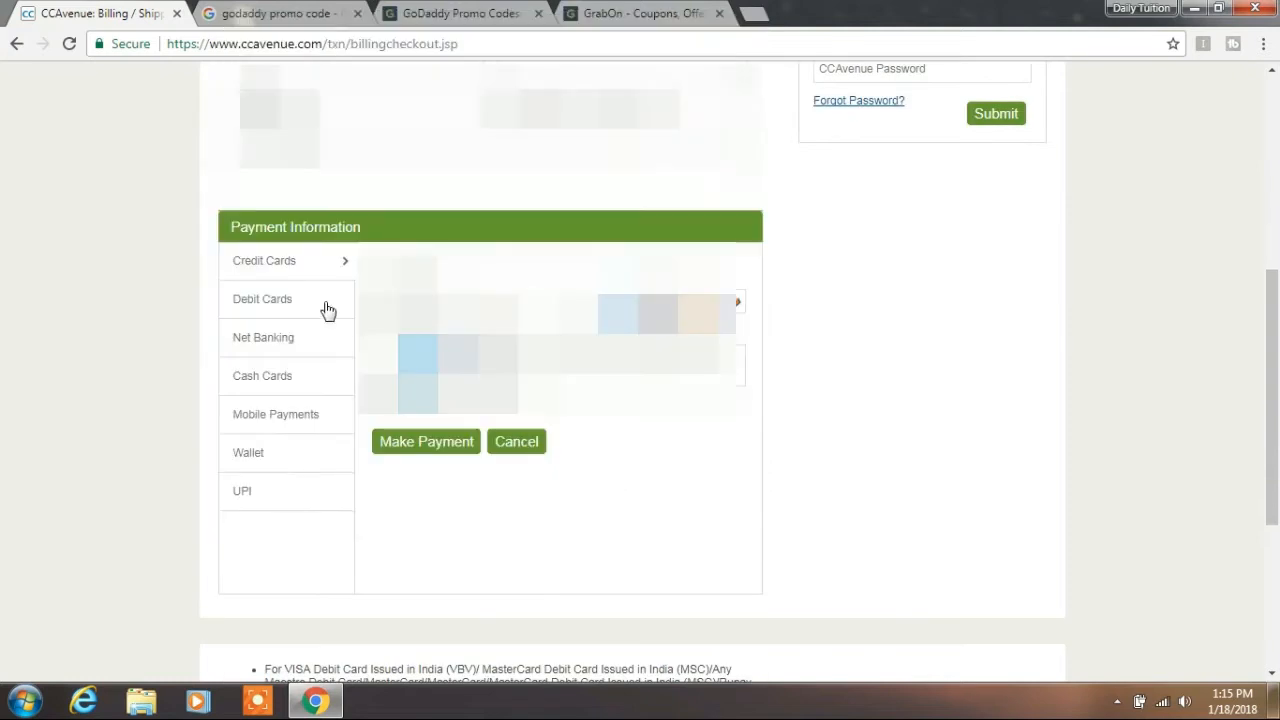
- Fill in the debit card type, expiry month and year, and security code, then submit payment
click(326, 307)
click(530, 289)
click(530, 322)
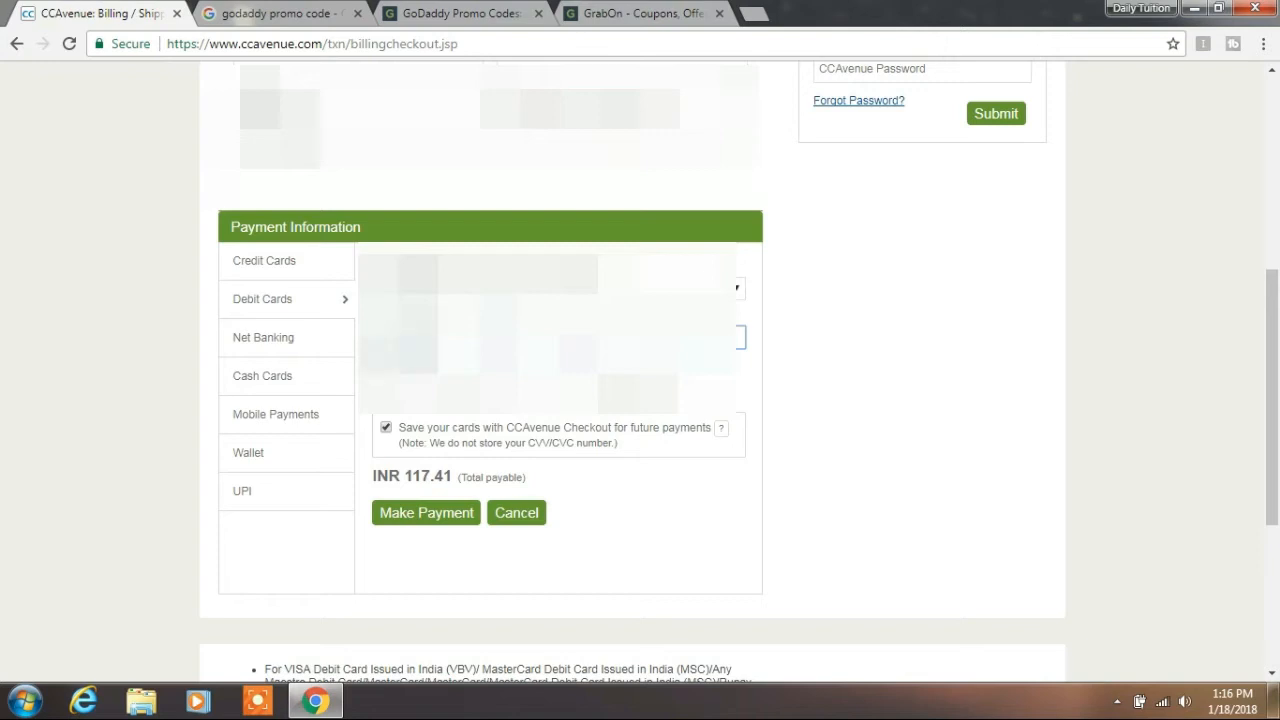
click(420, 388)
click(428, 436)
click(497, 388)
click(490, 160)
click(605, 388)
click(436, 514)
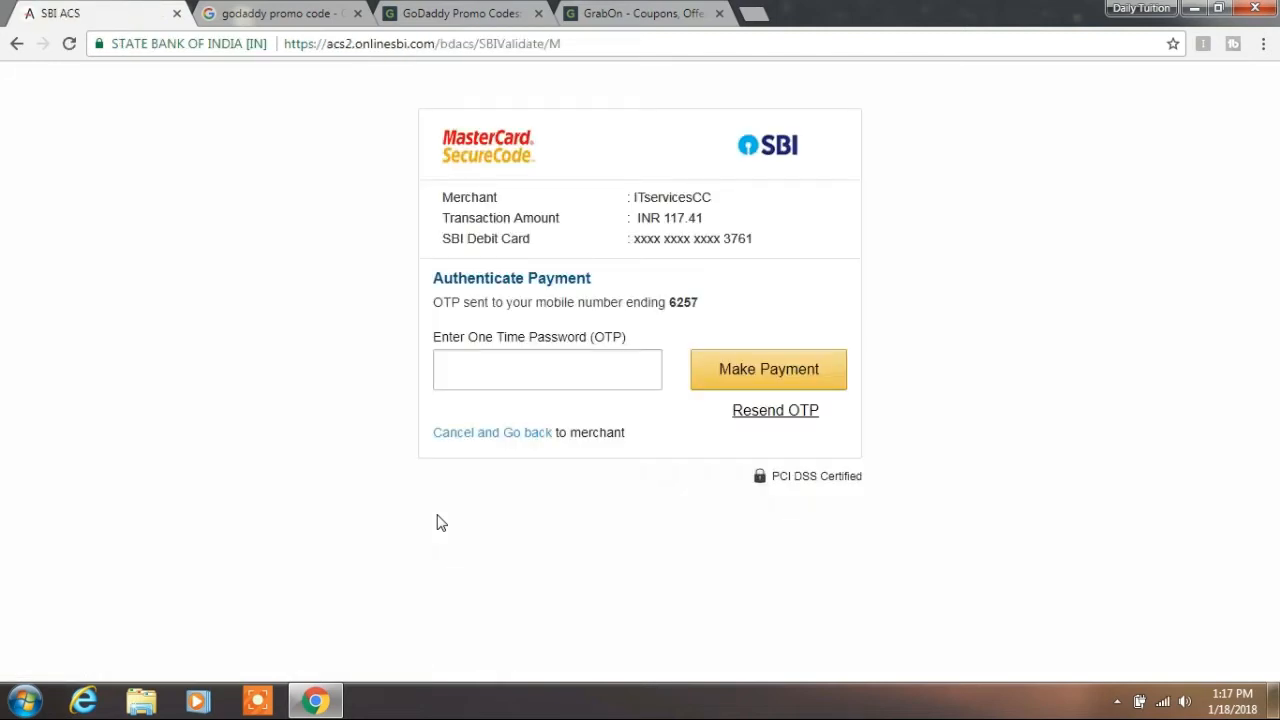
- Enter the one-time password on SBI's page to confirm the INR 117.41 payment
click(583, 382)
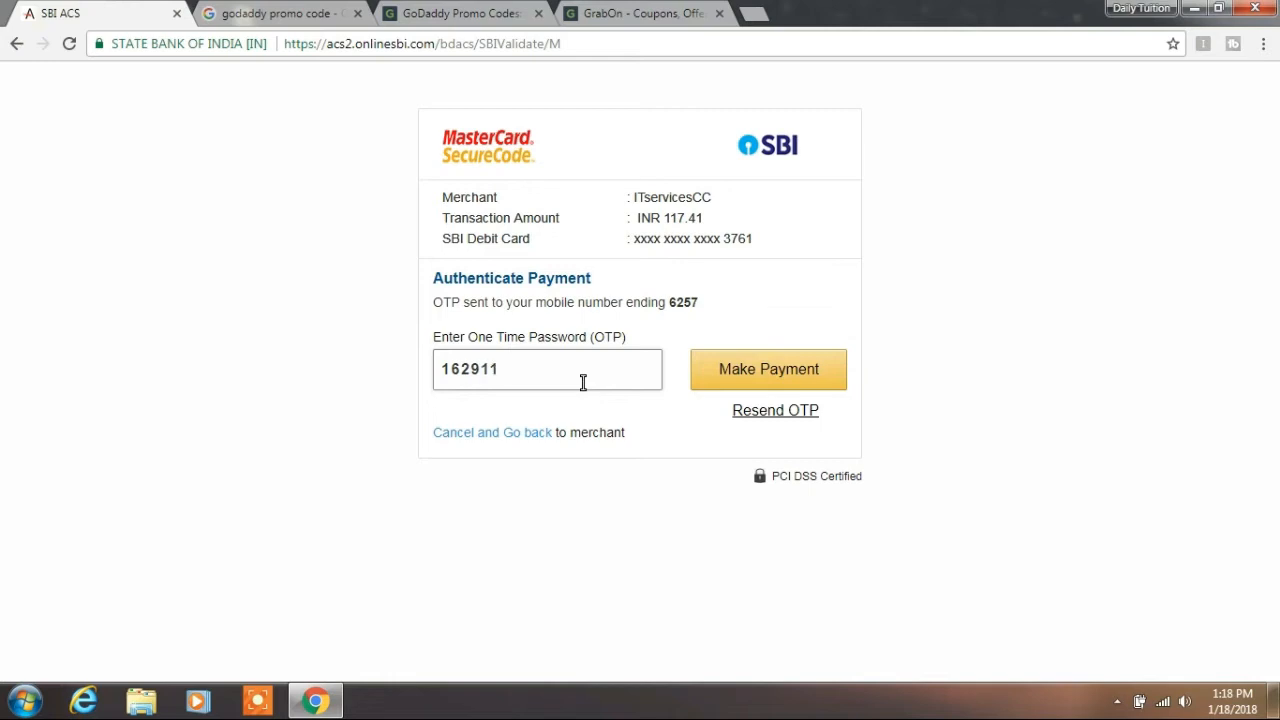
click(720, 380)
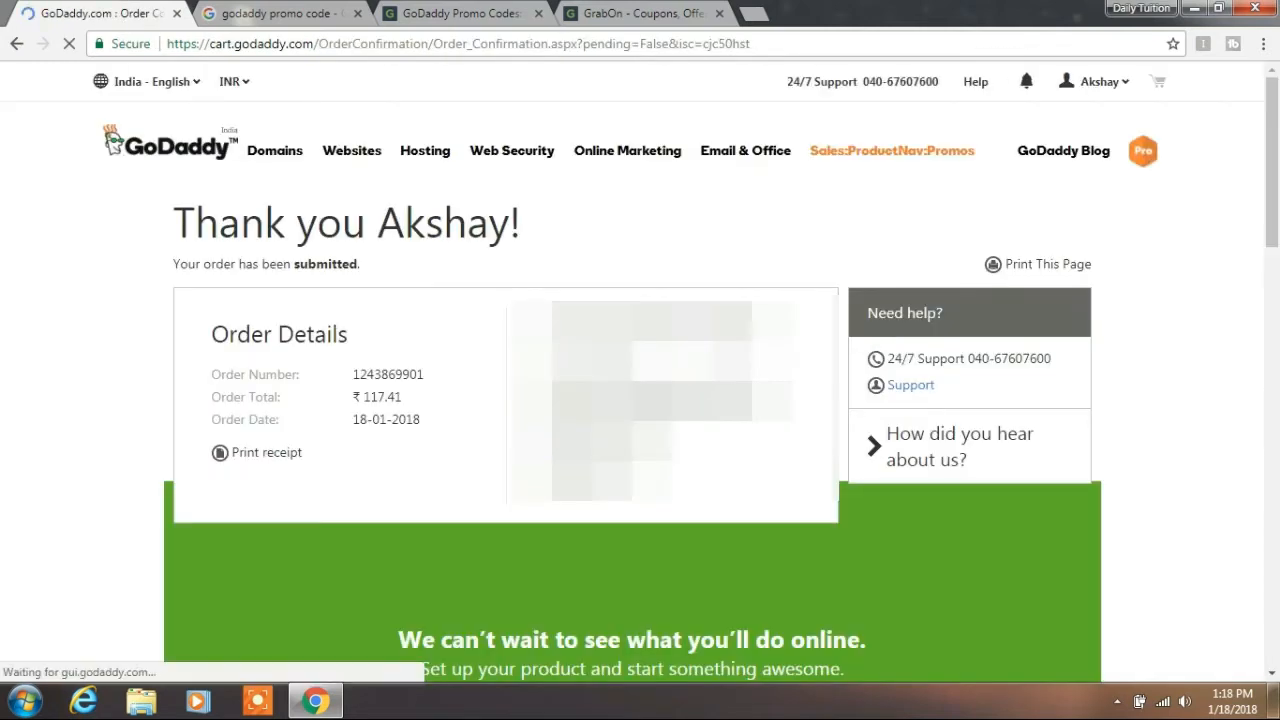
- Begin the new cPanel setup for dailywebtuition.com, hosted in the Asia data center
scroll(723, 400, down, 4)
click(723, 400)
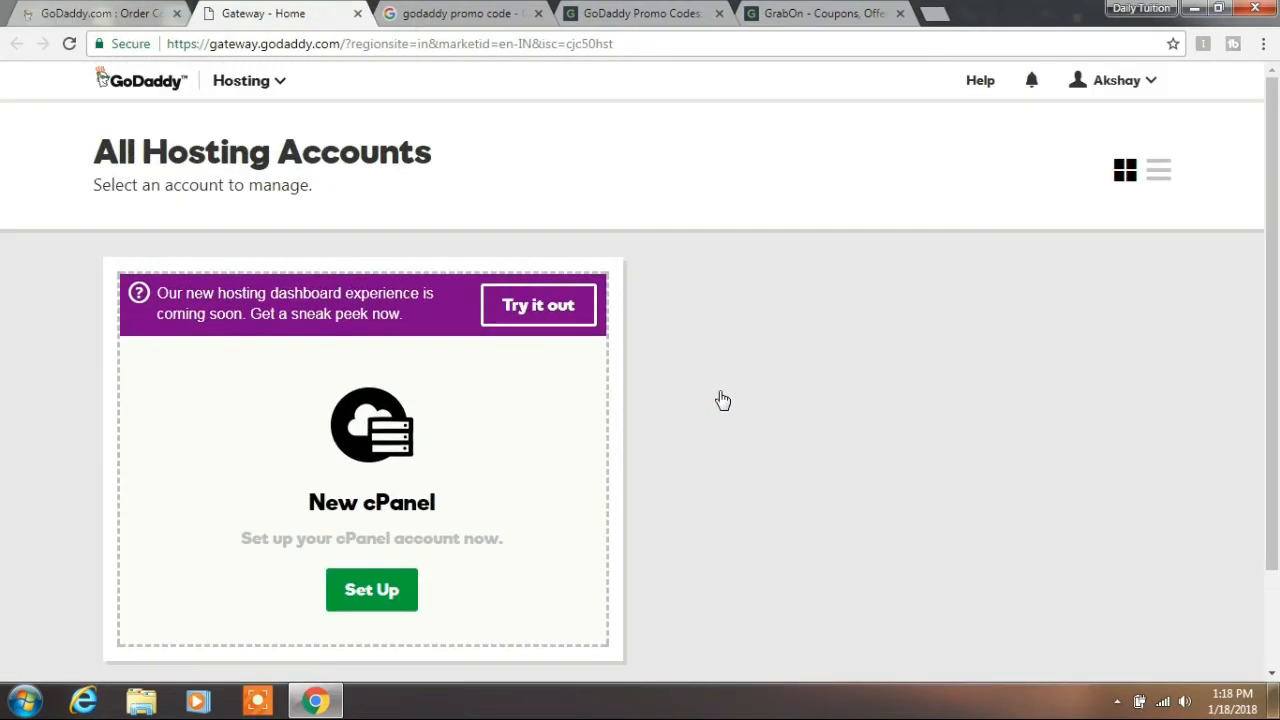
click(388, 592)
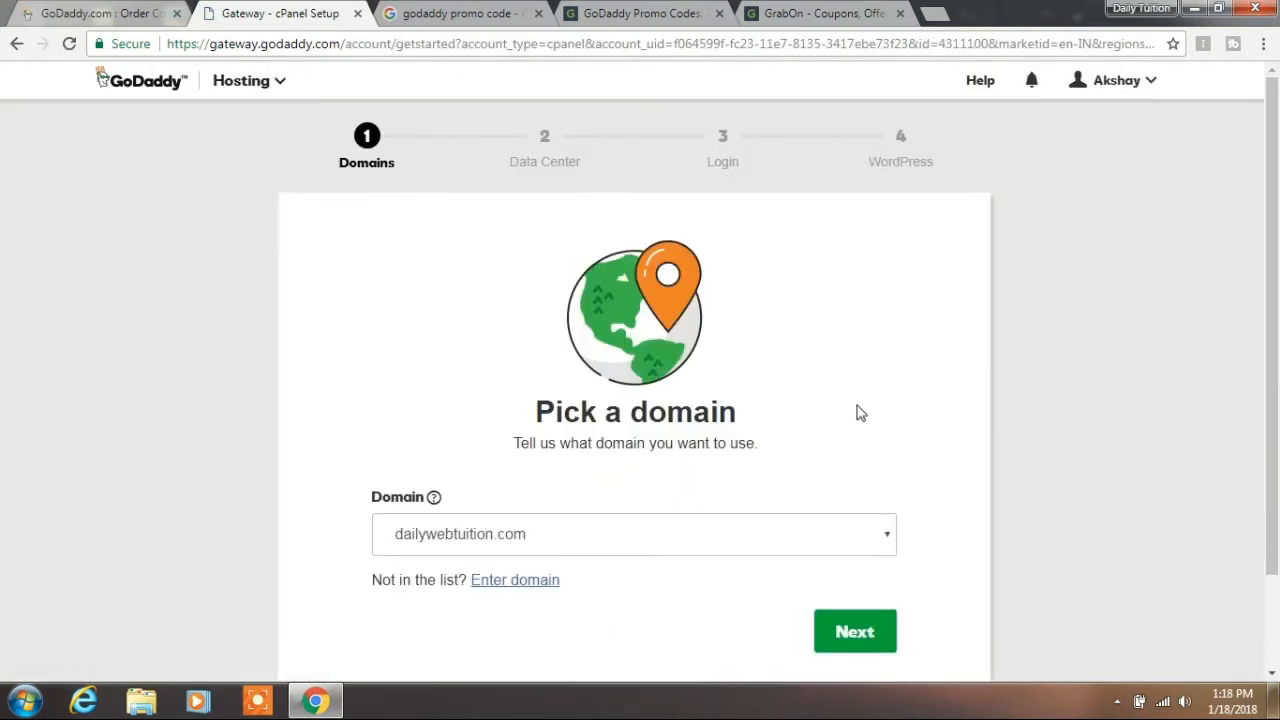
scroll(860, 413, down, 2)
click(864, 449)
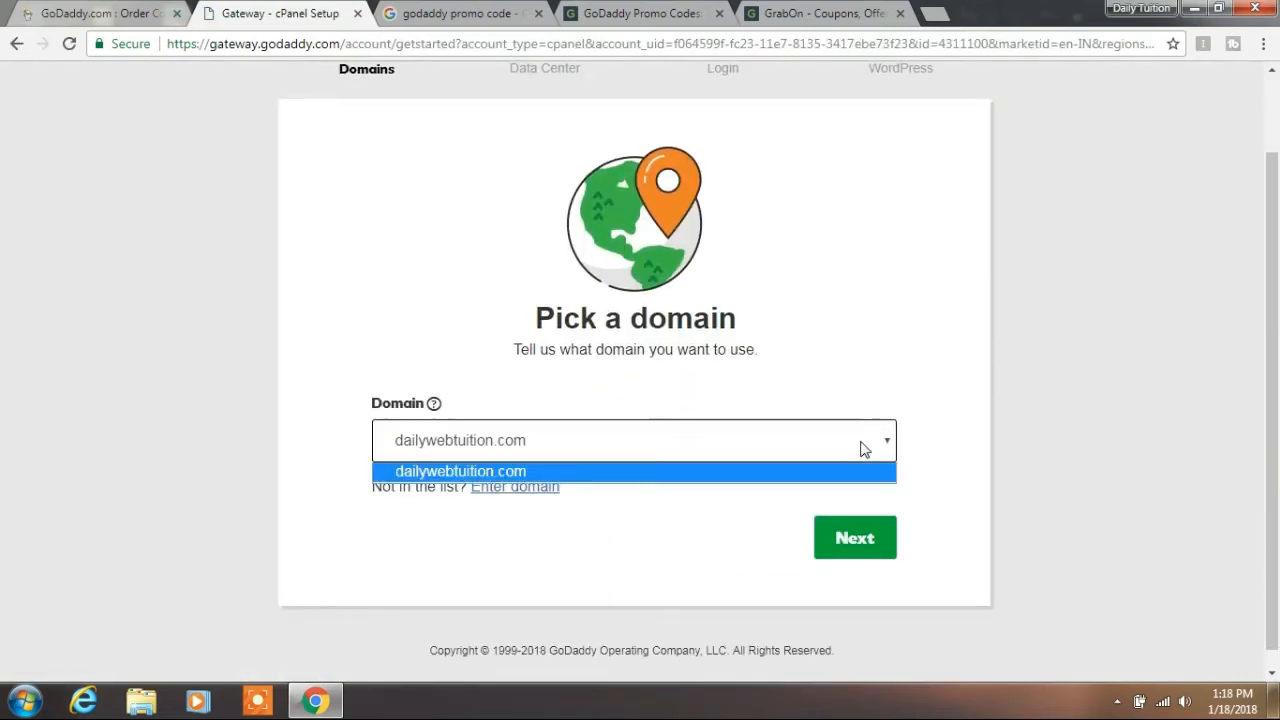
click(516, 475)
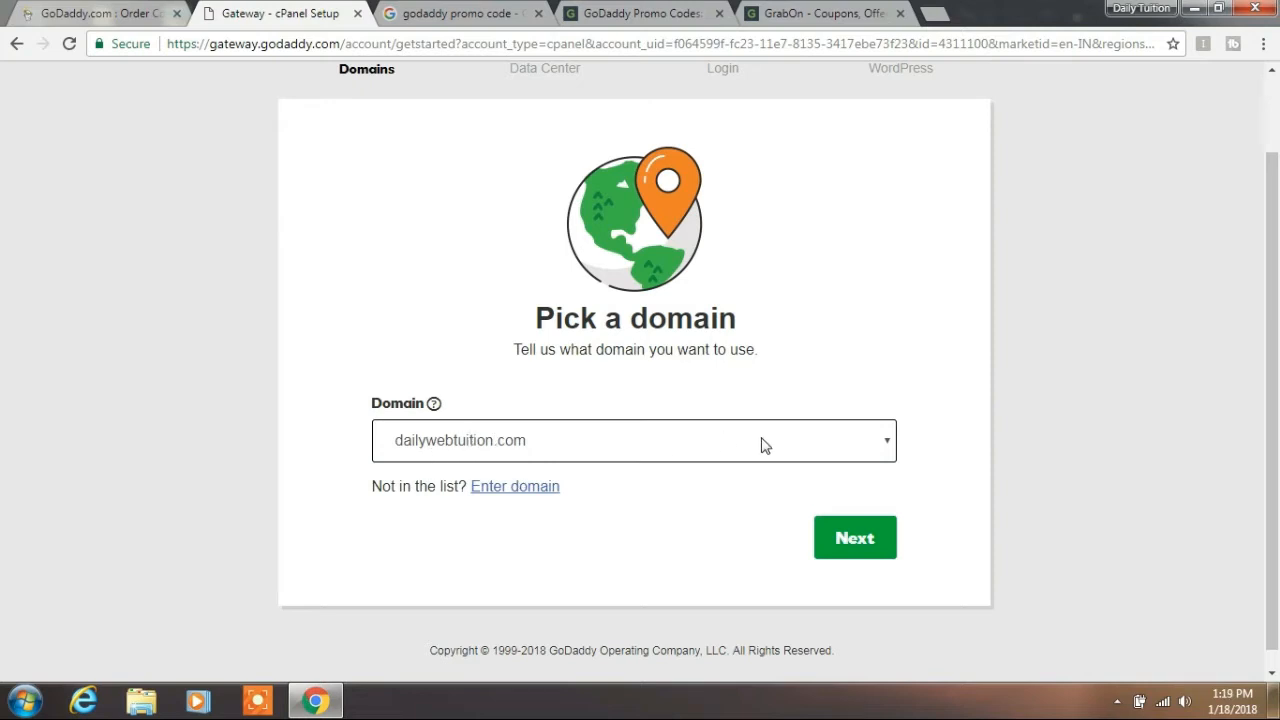
click(855, 545)
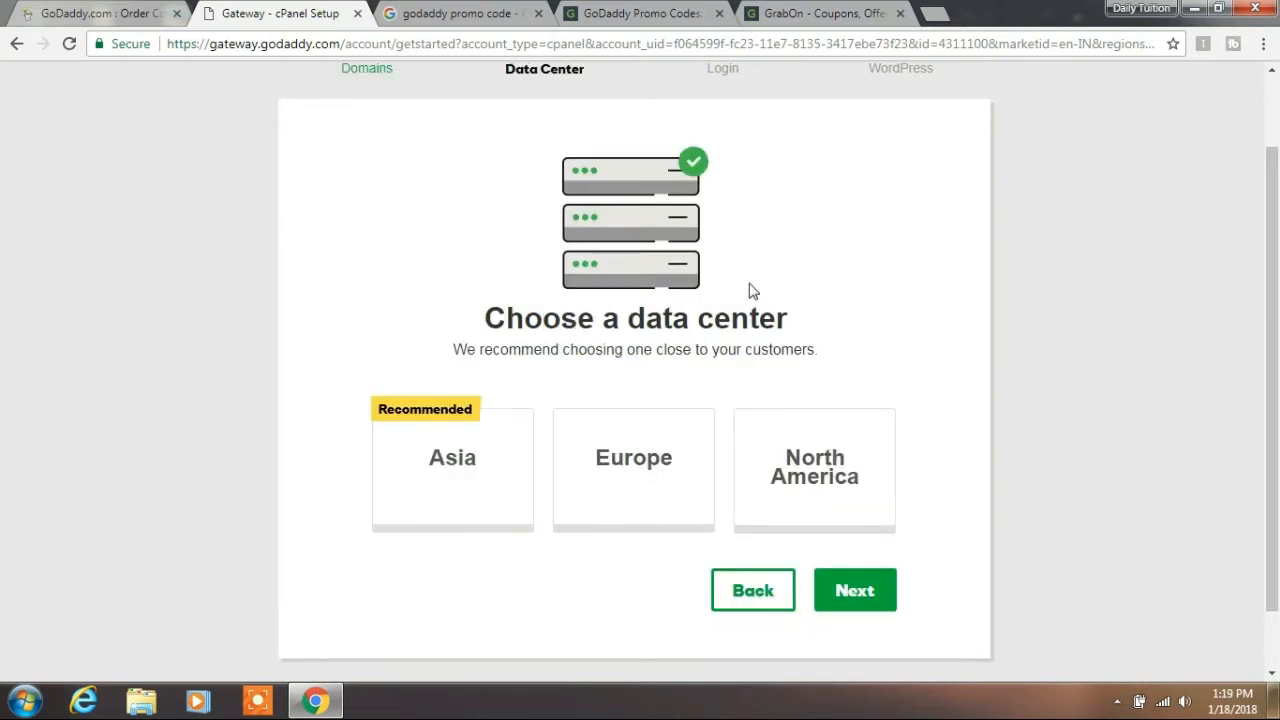
click(455, 485)
click(855, 590)
- Enter a cPanel username and password, confirm the password, and continue
scroll(843, 346, down, 2)
scroll(843, 346, up, 1)
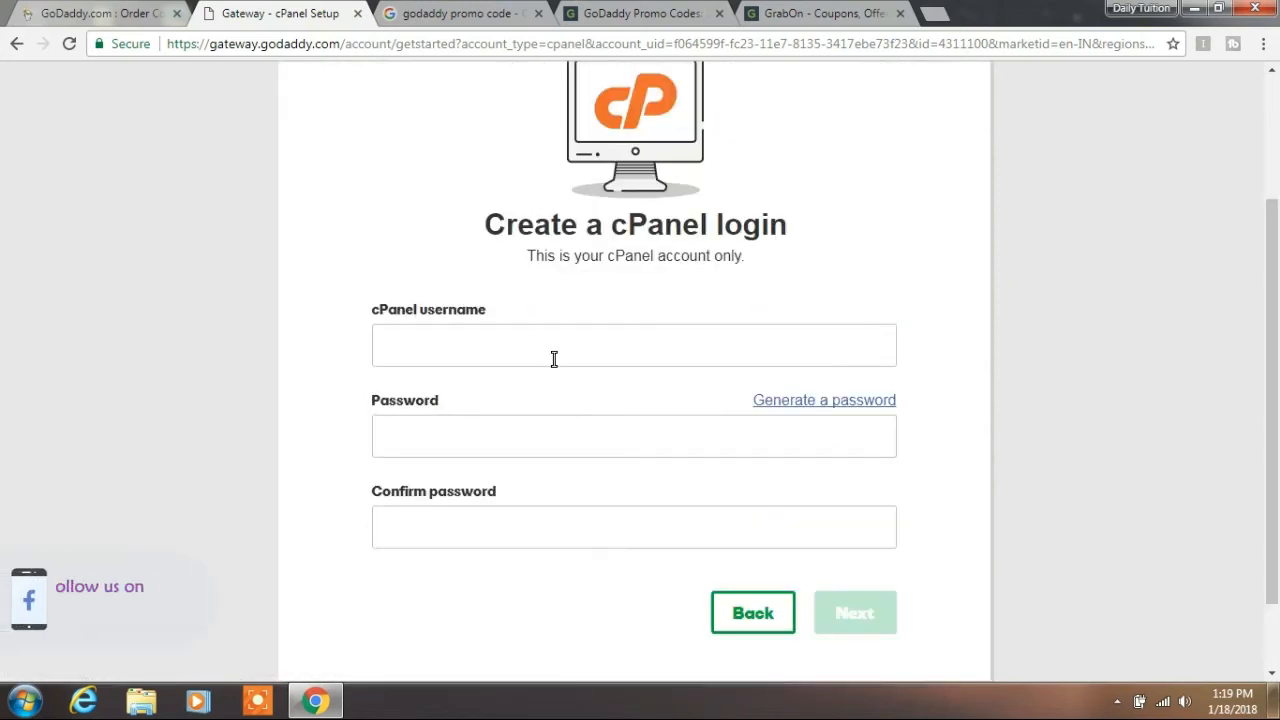
click(553, 343)
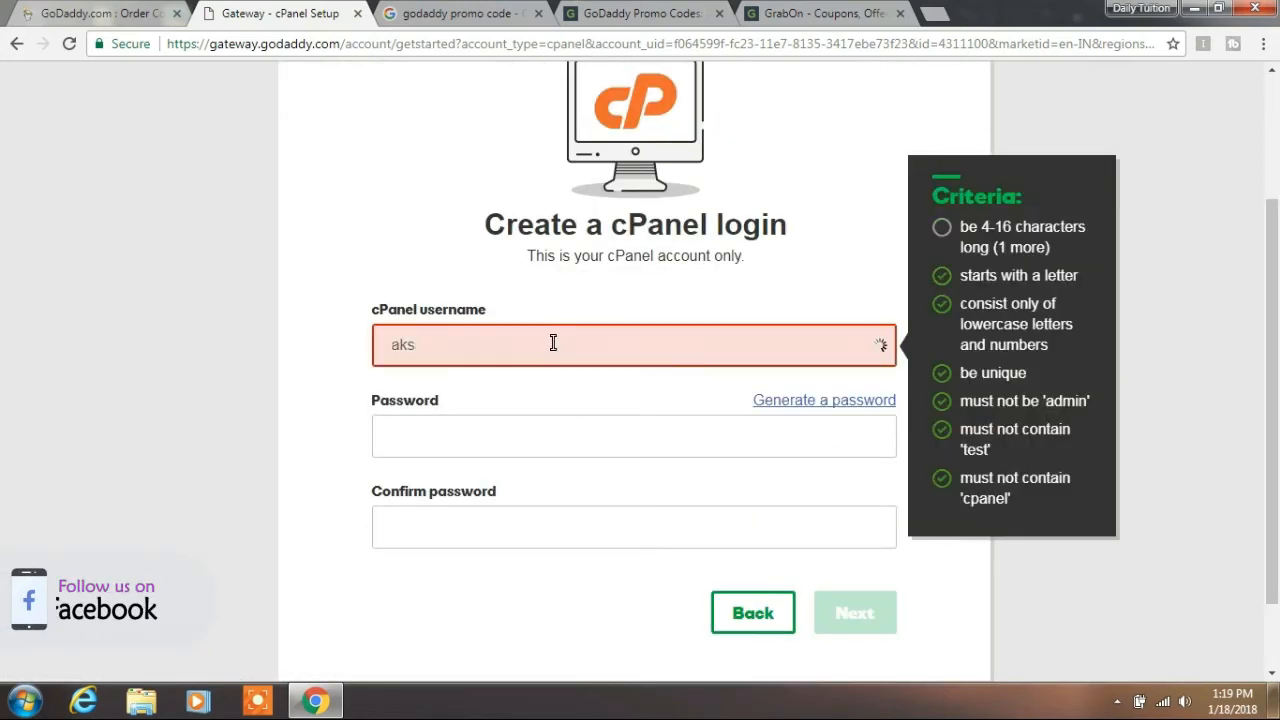
click(491, 445)
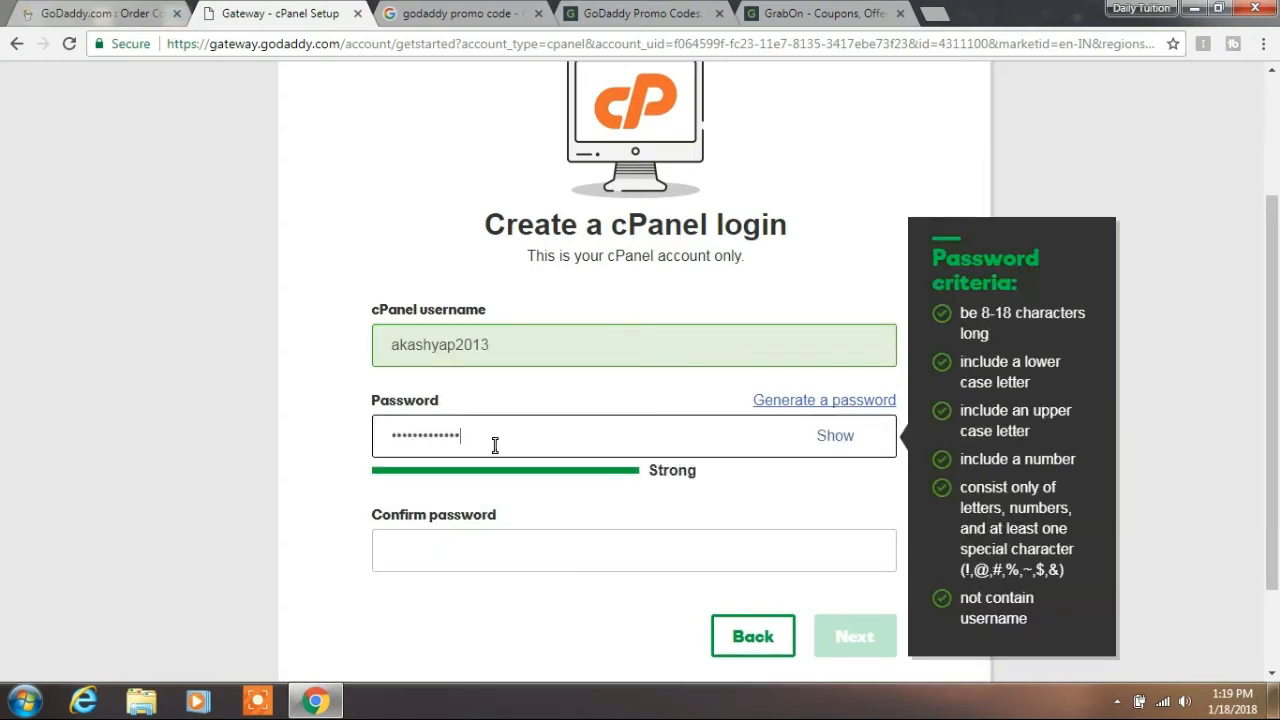
click(490, 545)
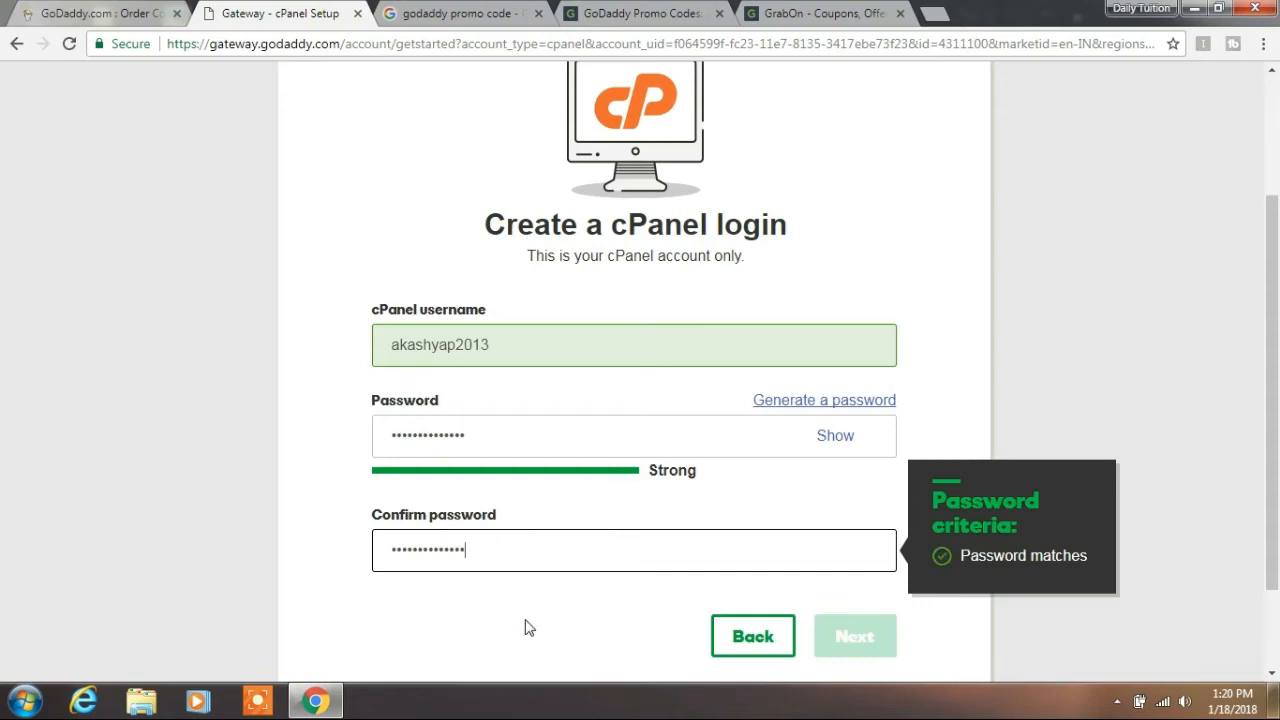
scroll(877, 486, down, 1)
click(857, 527)
scroll(686, 377, up, 1)
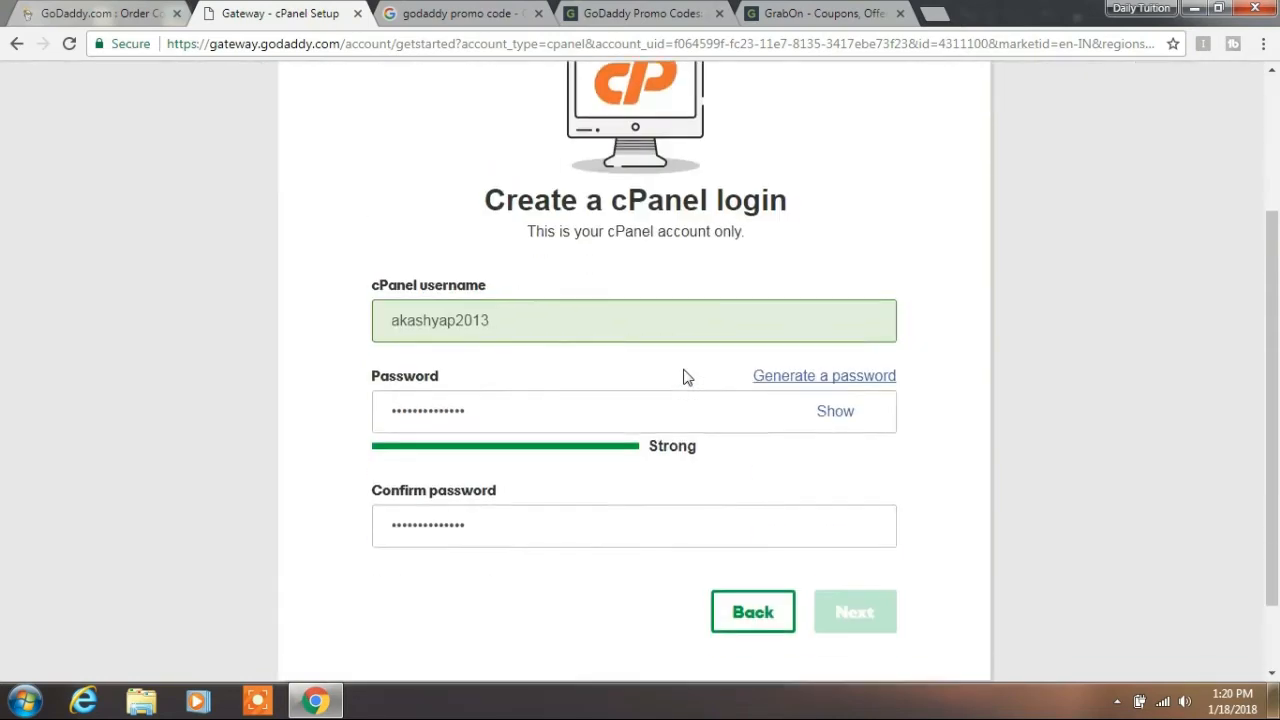
scroll(686, 377, down, 1)
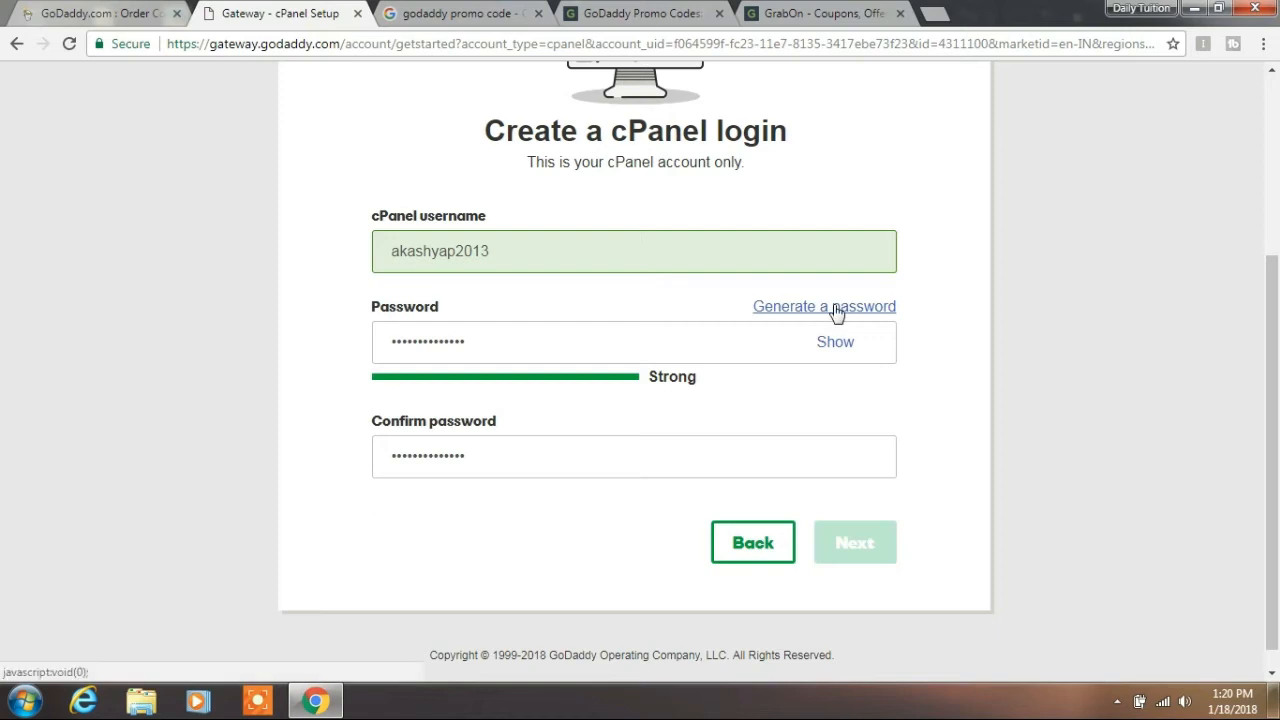
click(855, 543)
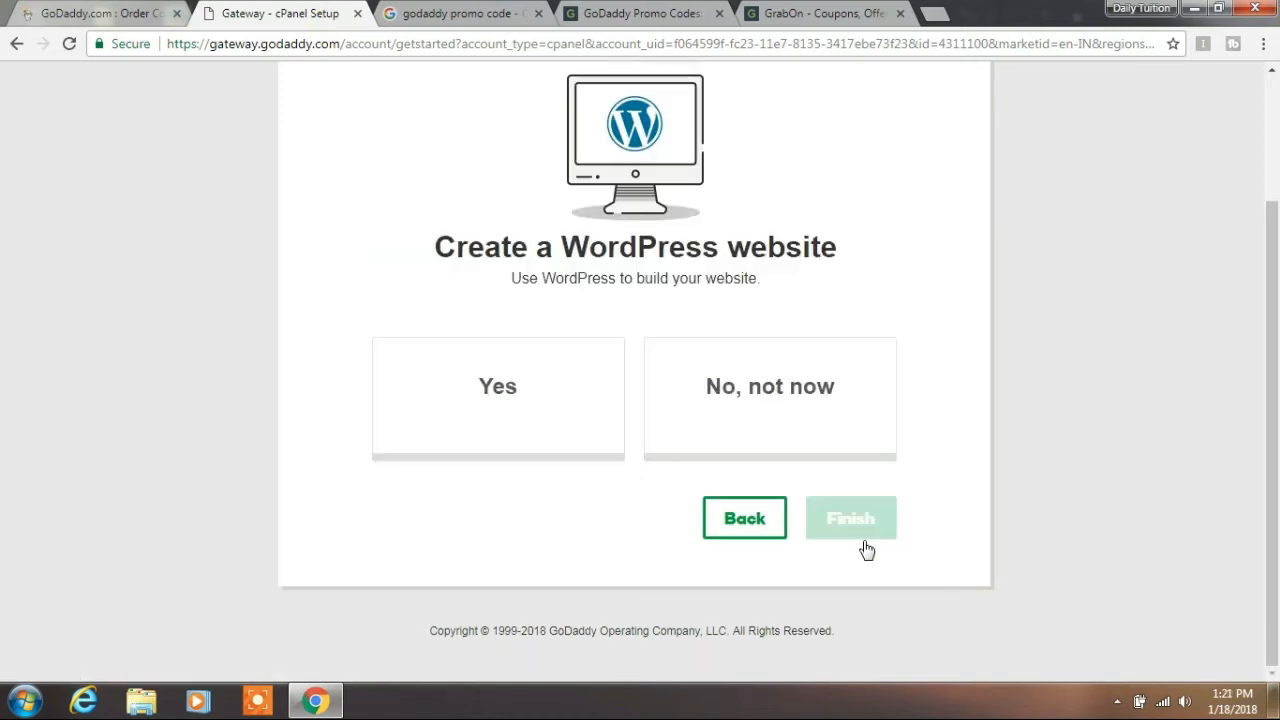
- Create a WordPress site with the suggested username and a generated strong password, then finish setup
scroll(866, 550, up, 1)
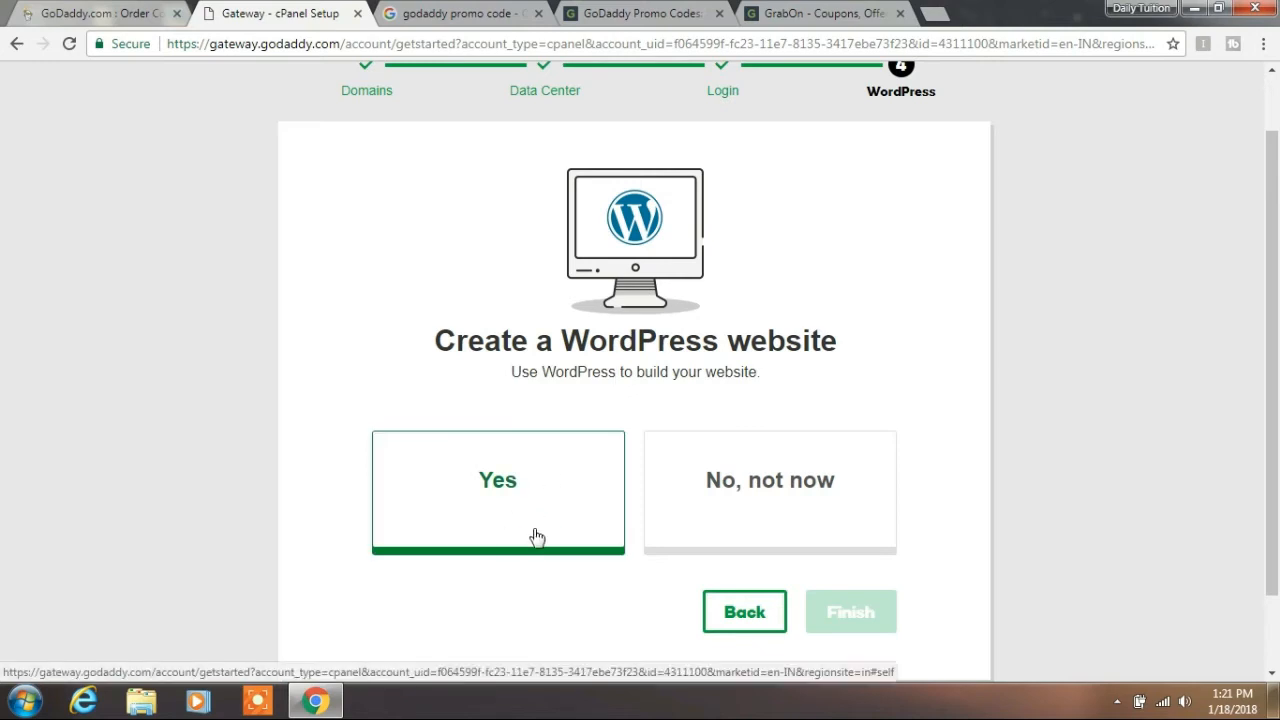
click(528, 481)
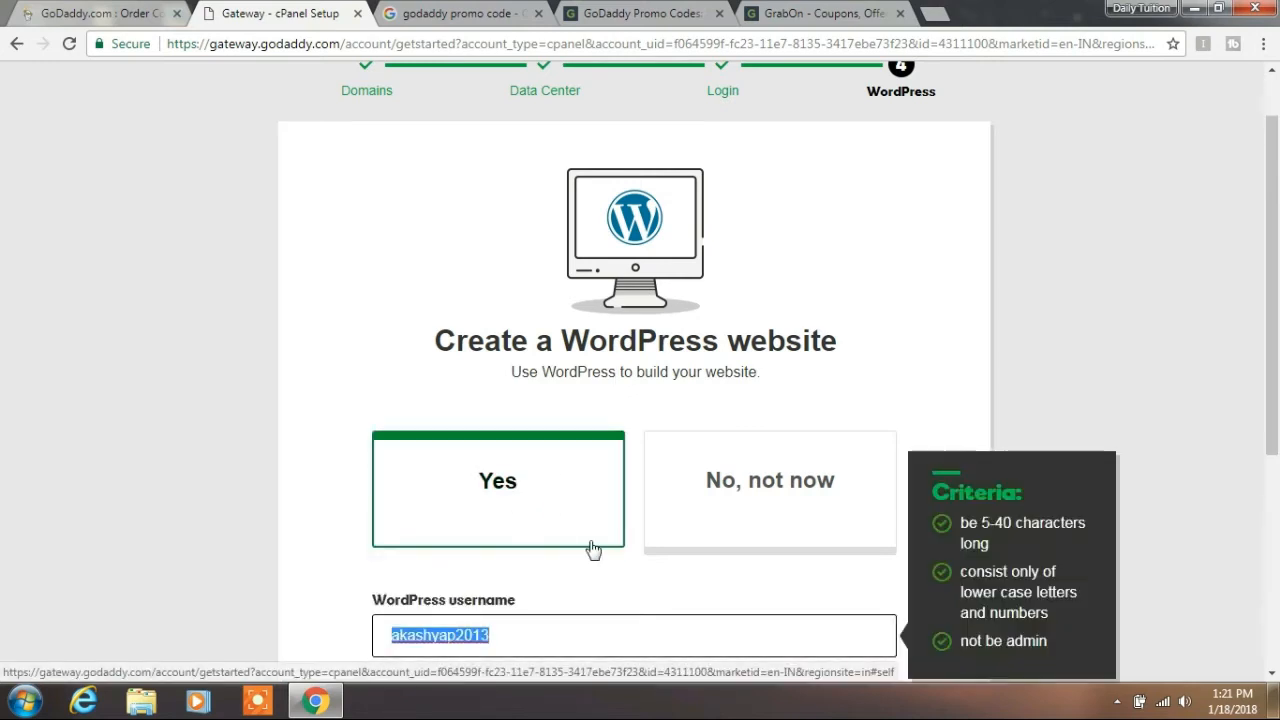
scroll(335, 510, down, 4)
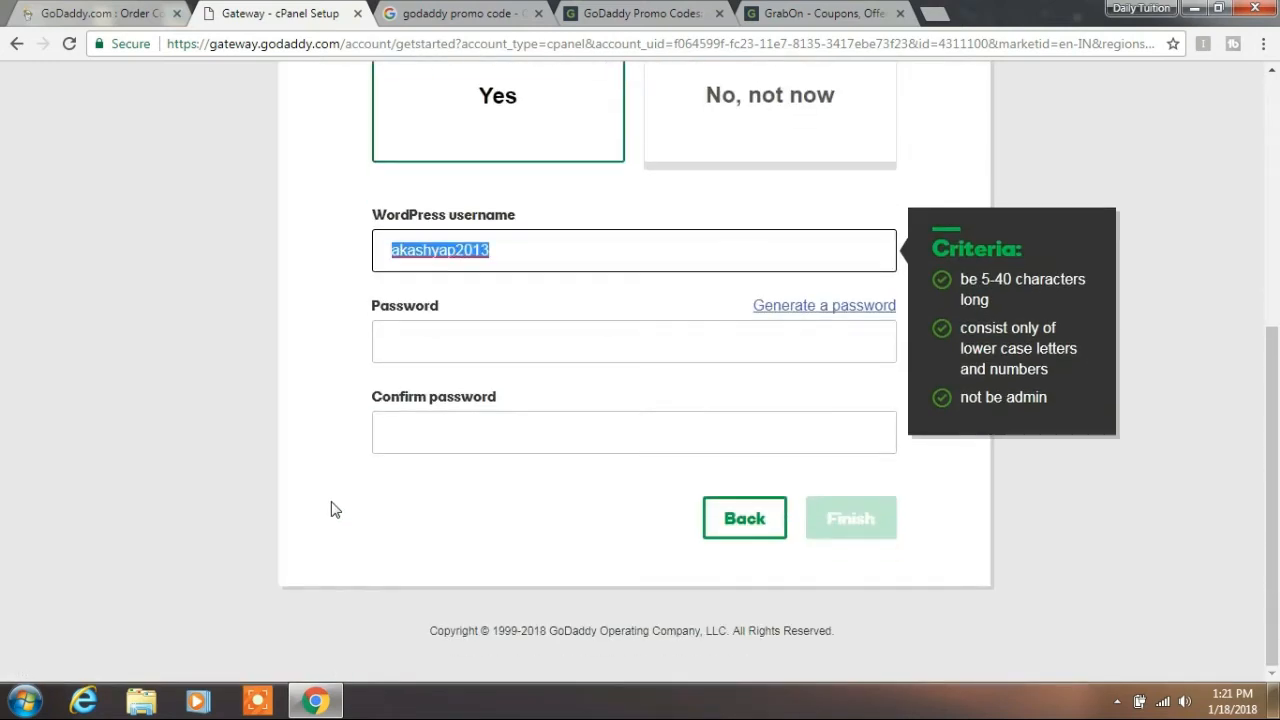
scroll(335, 510, up, 1)
click(412, 343)
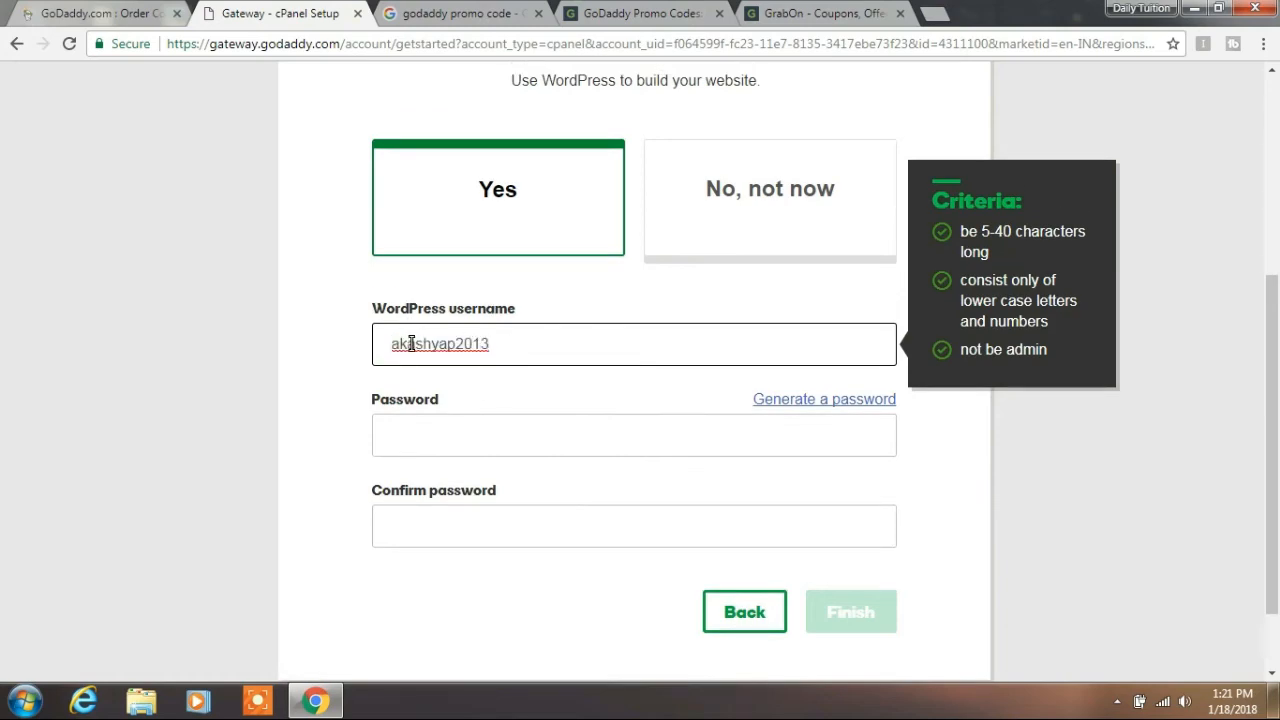
click(481, 446)
click(814, 400)
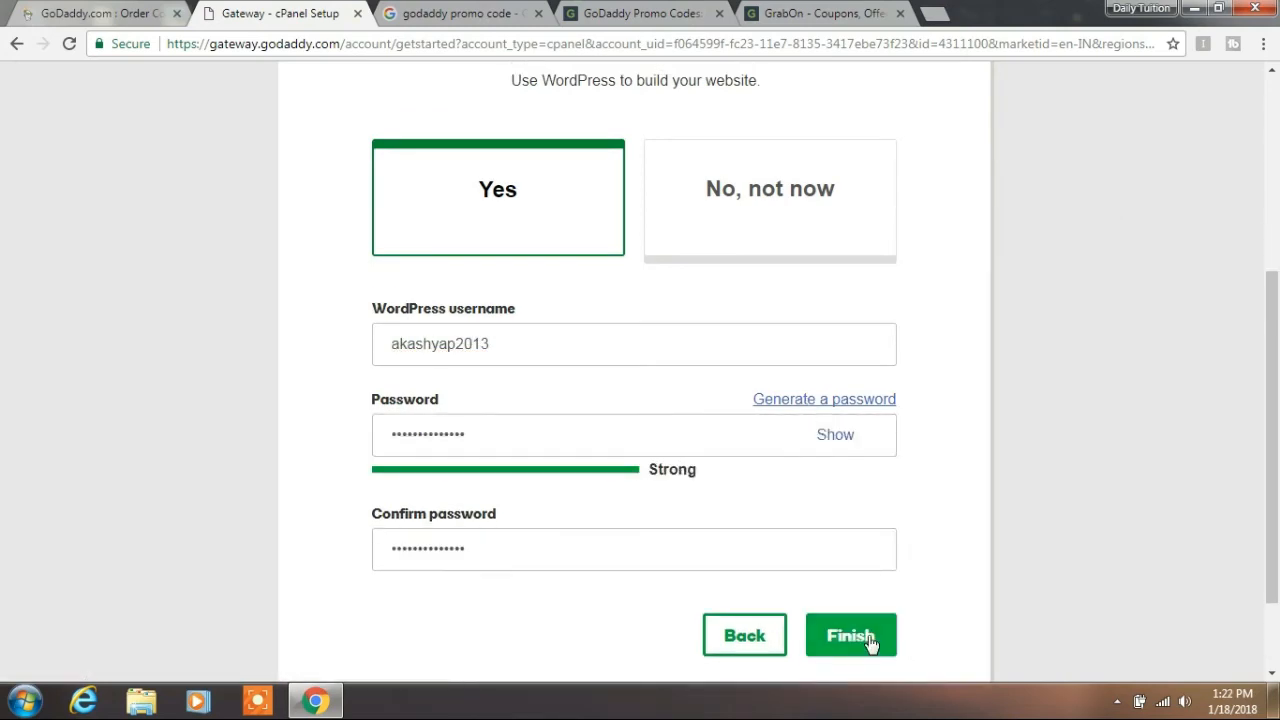
click(870, 640)
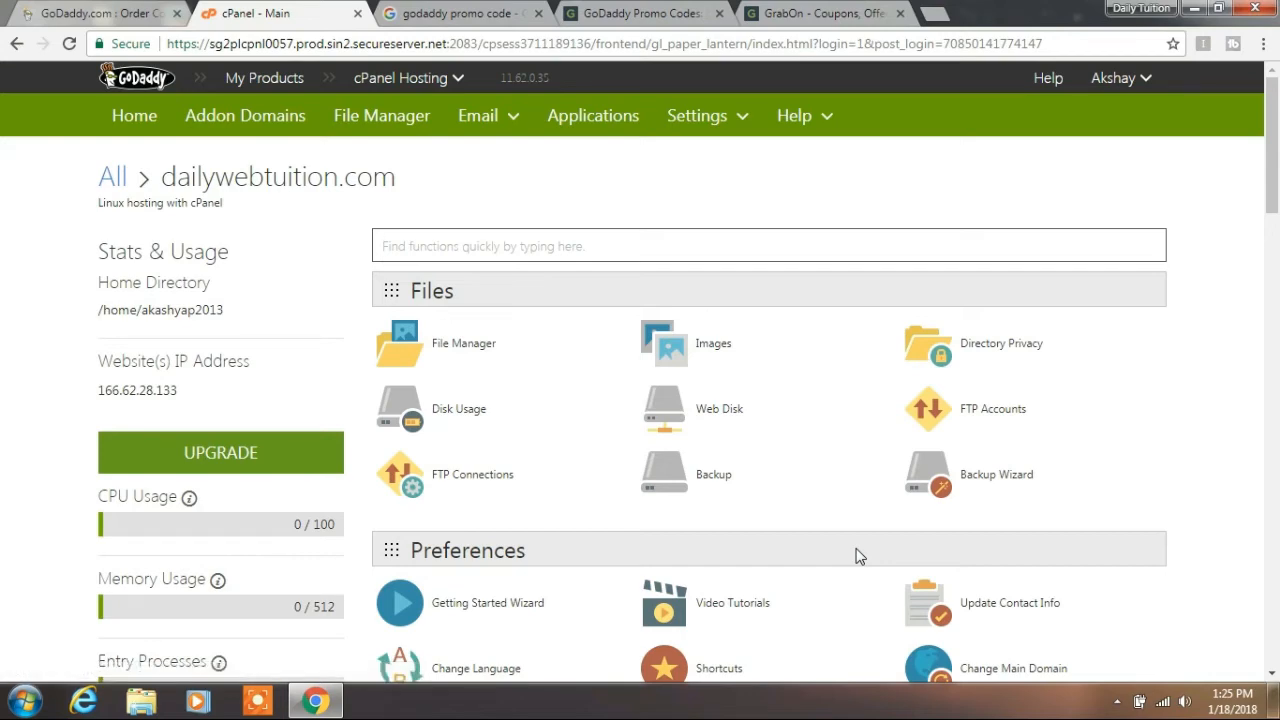
- Scroll the cPanel home down to the Web Applications section for WordPress
scroll(858, 556, down, 20)
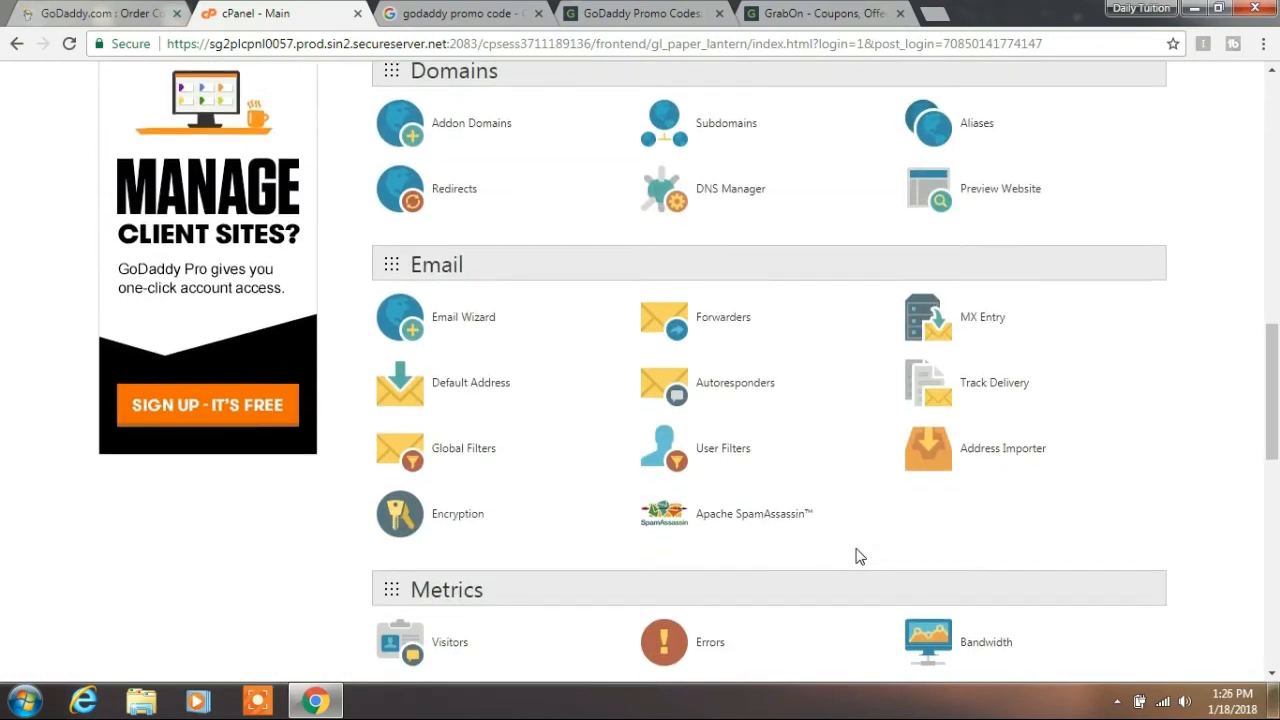
scroll(858, 556, down, 3)
scroll(858, 556, up, 20)
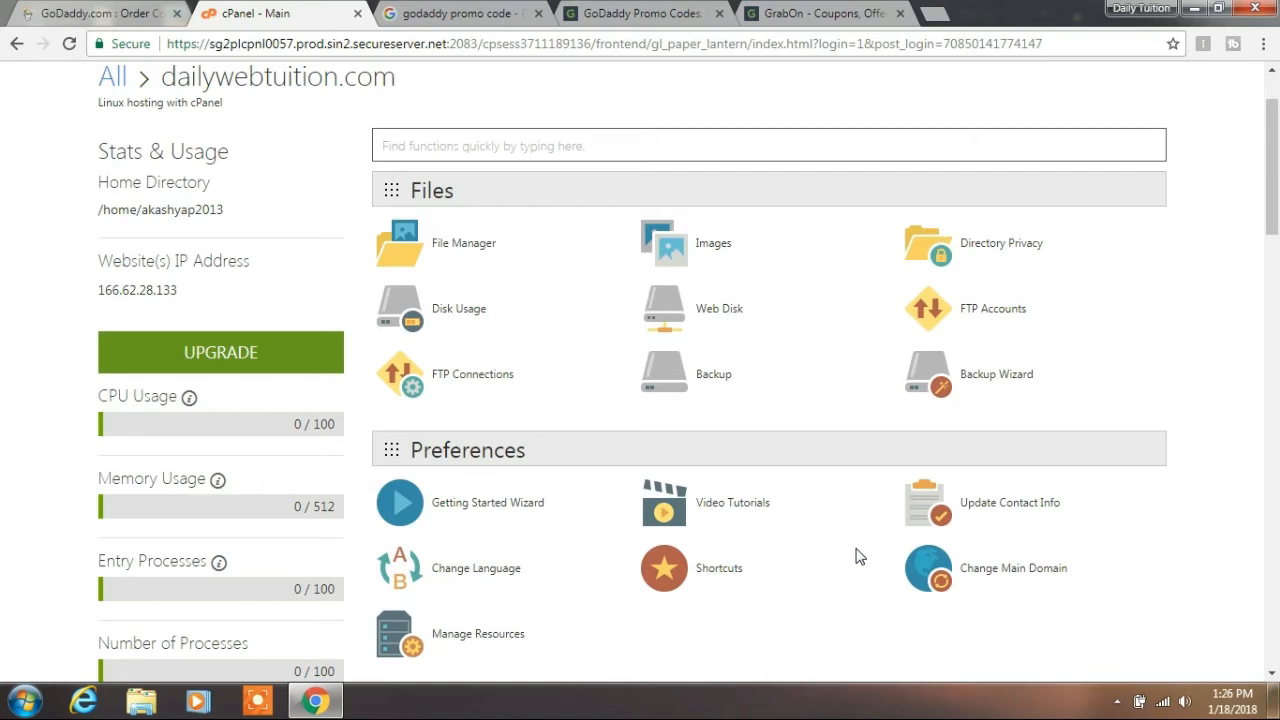
scroll(858, 556, down, 5)
- Open the live site from Installatron's installed apps, then open the dailywebtuition.com/wp-admin/ dashboard
click(450, 404)
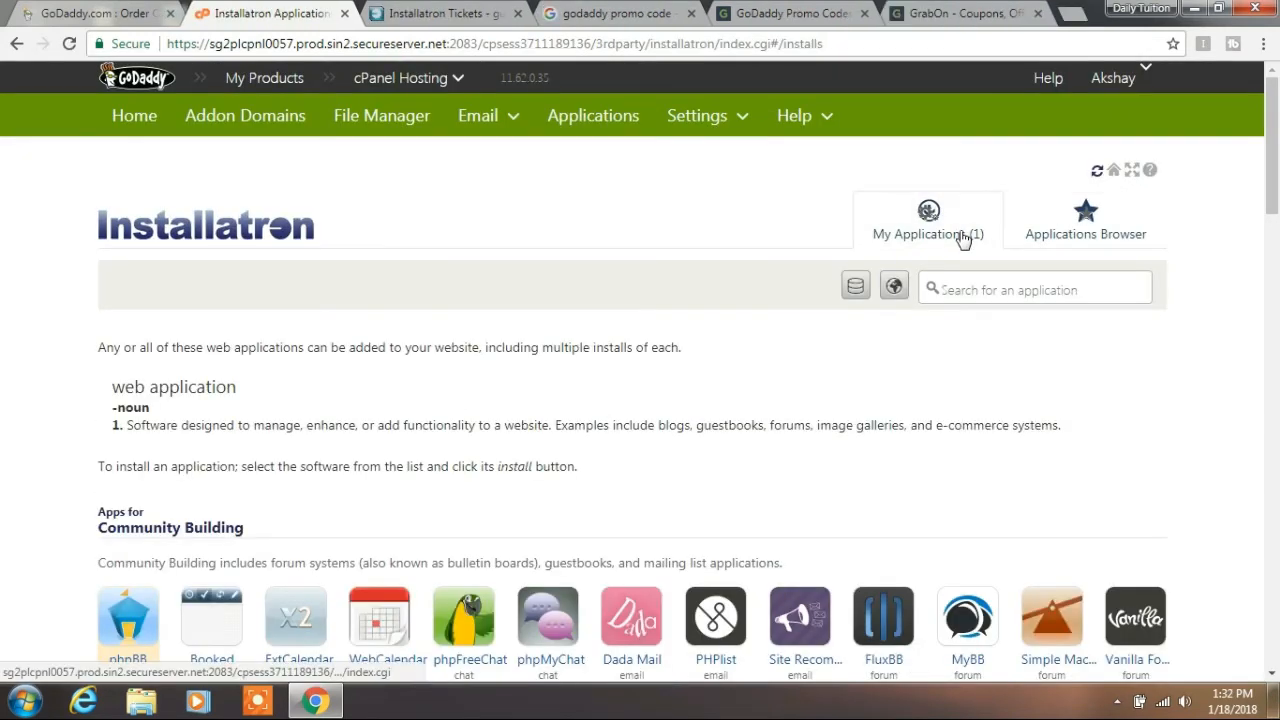
click(957, 231)
scroll(785, 376, down, 1)
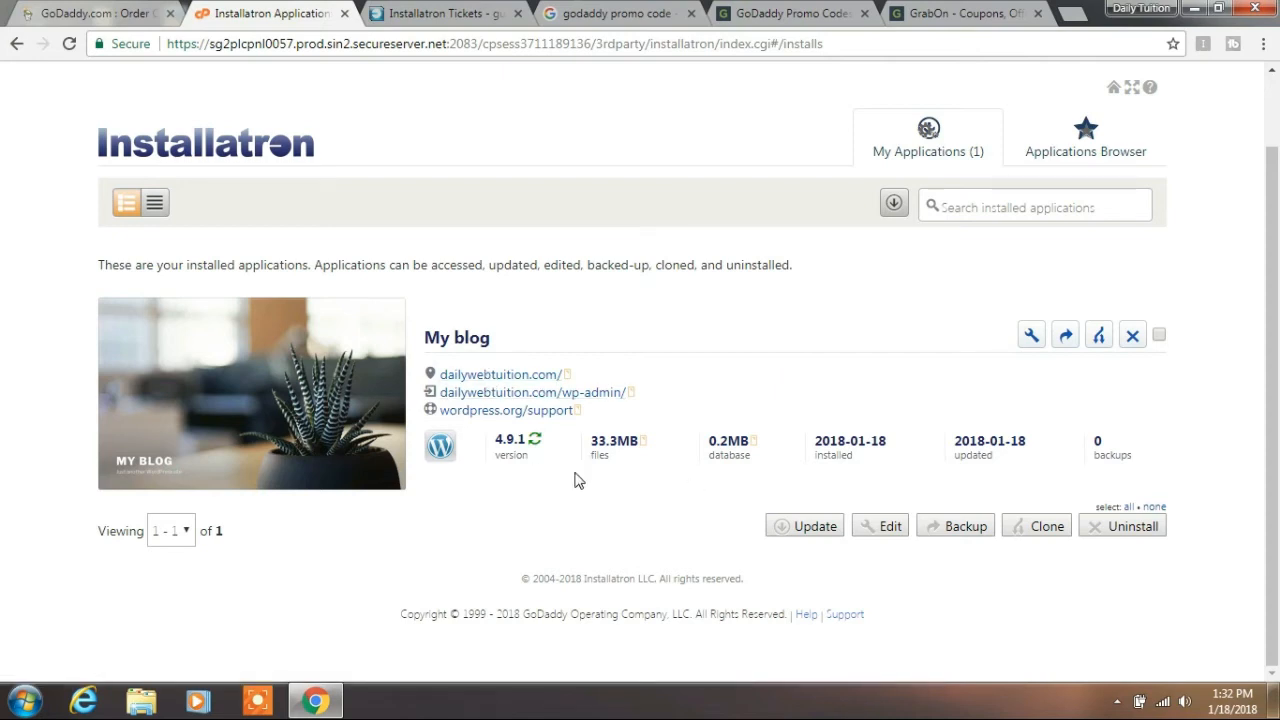
scroll(634, 340, up, 1)
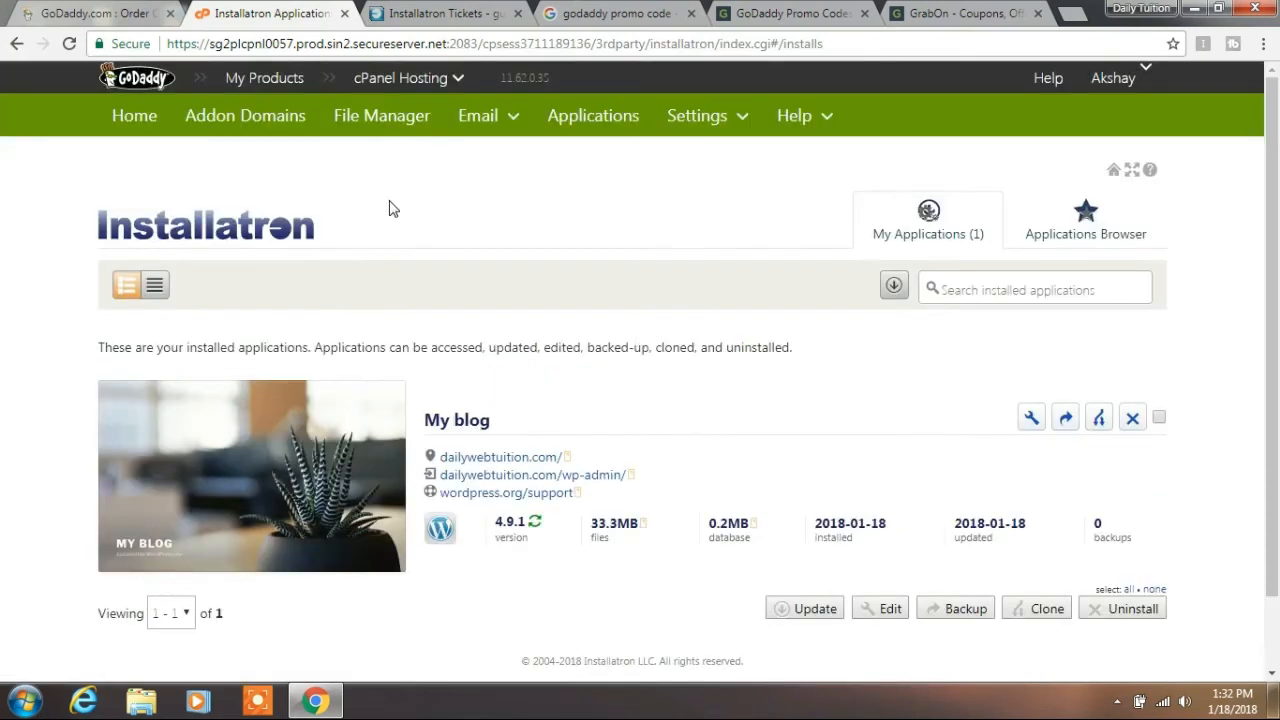
click(500, 457)
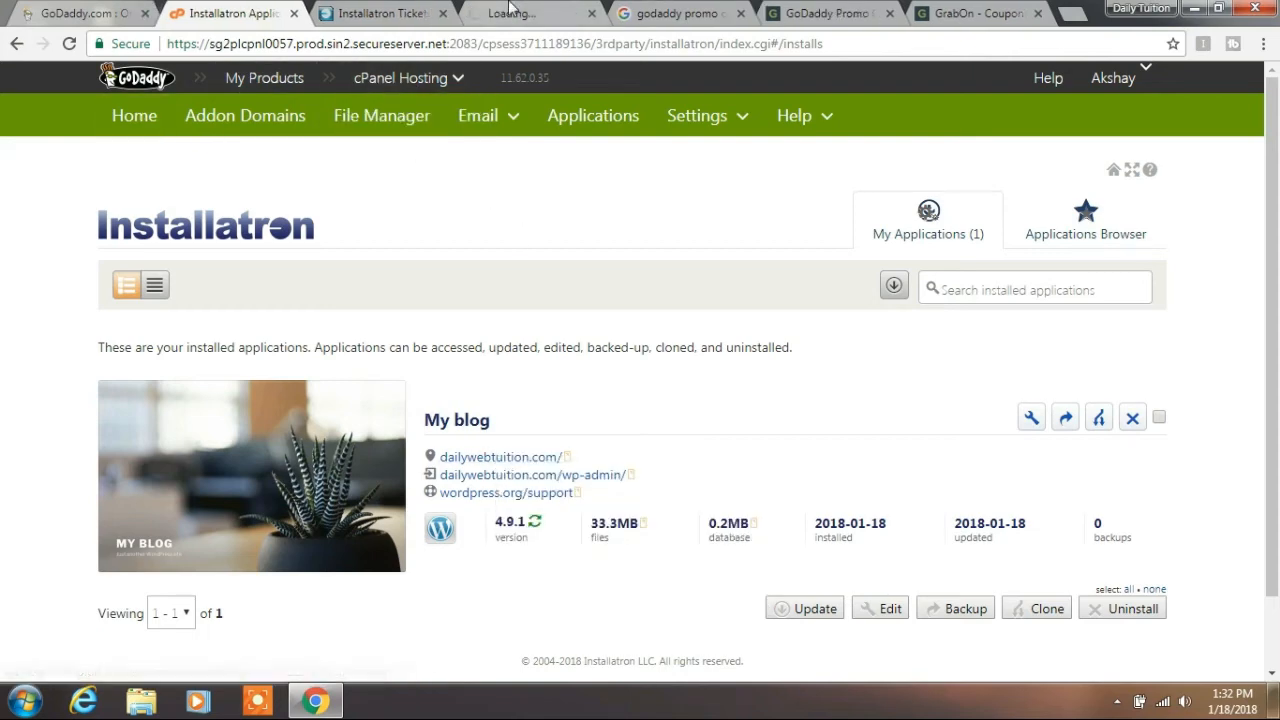
scroll(536, 358, down, 5)
key(ctrl+shift+Tab)
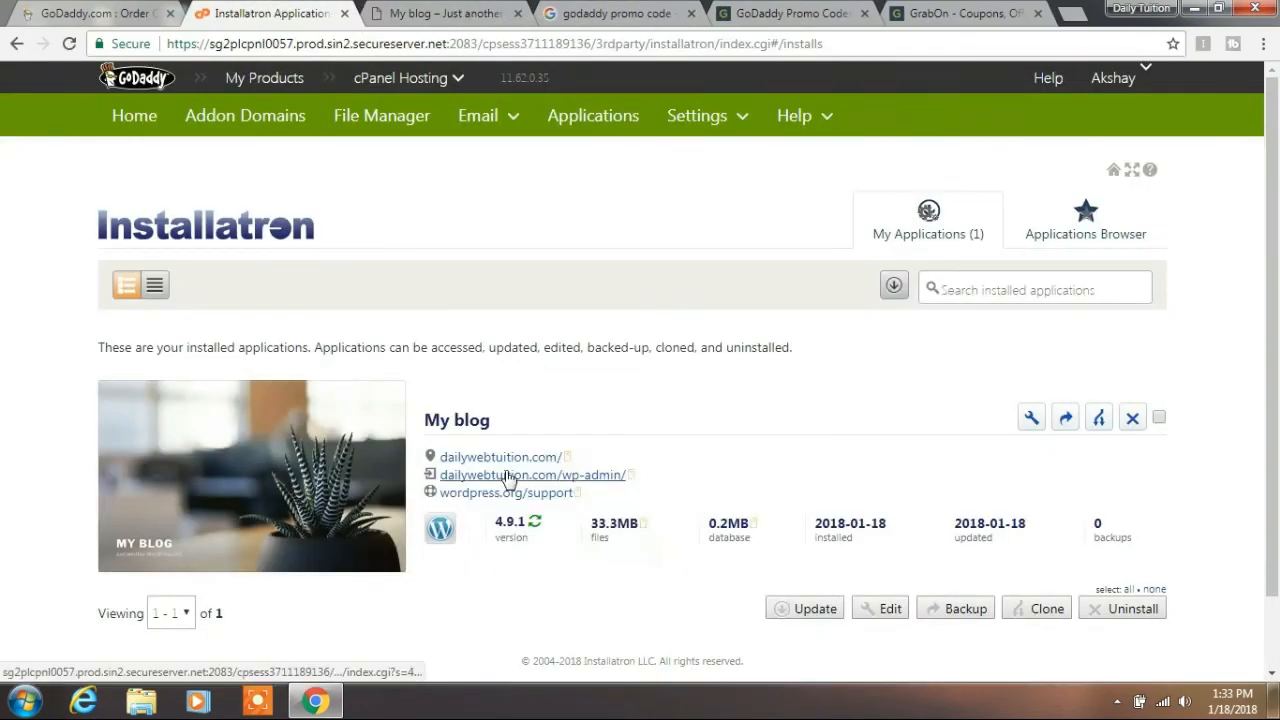
click(507, 479)
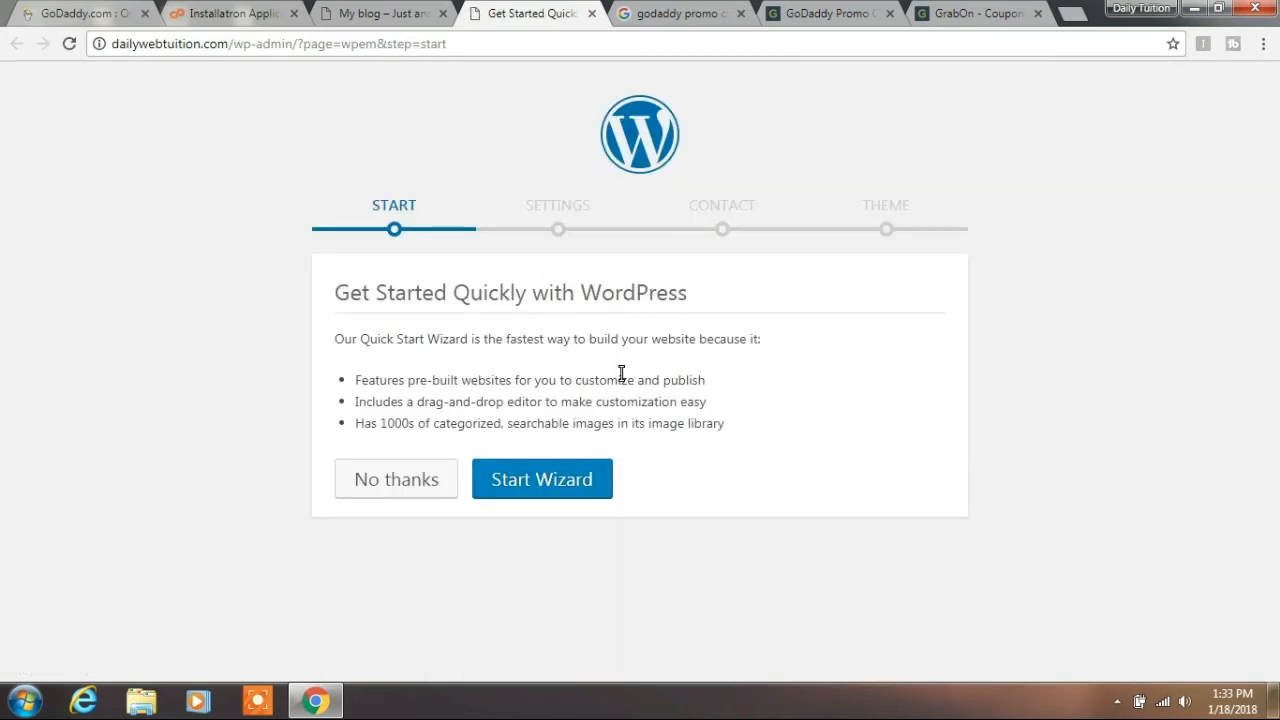
- Start the quick-start wizard and set the site's industry to Education
click(569, 483)
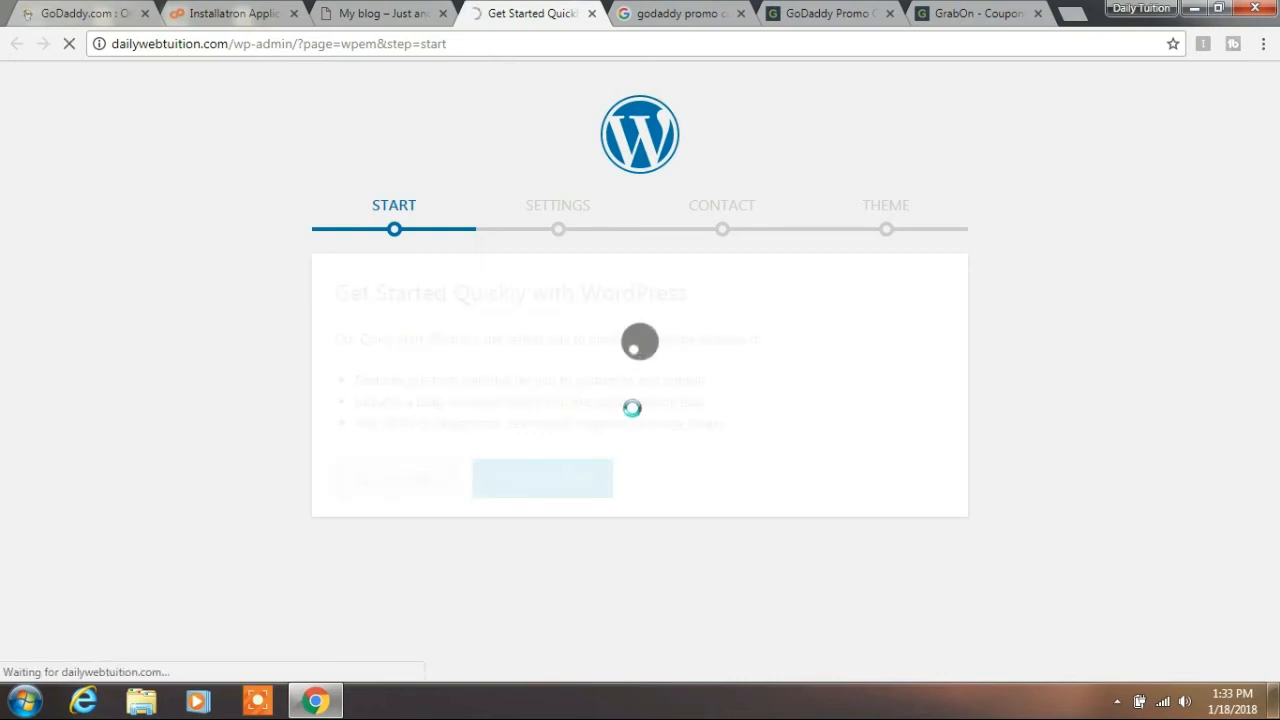
scroll(610, 452, down, 2)
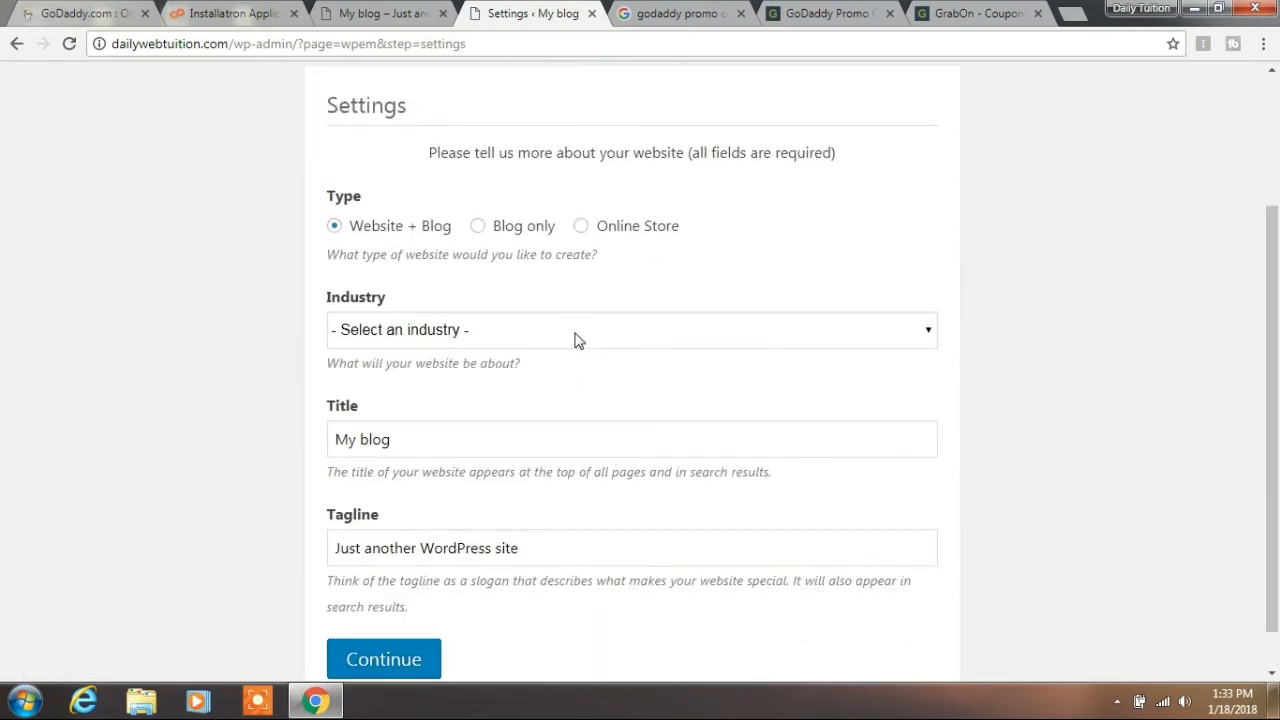
click(574, 333)
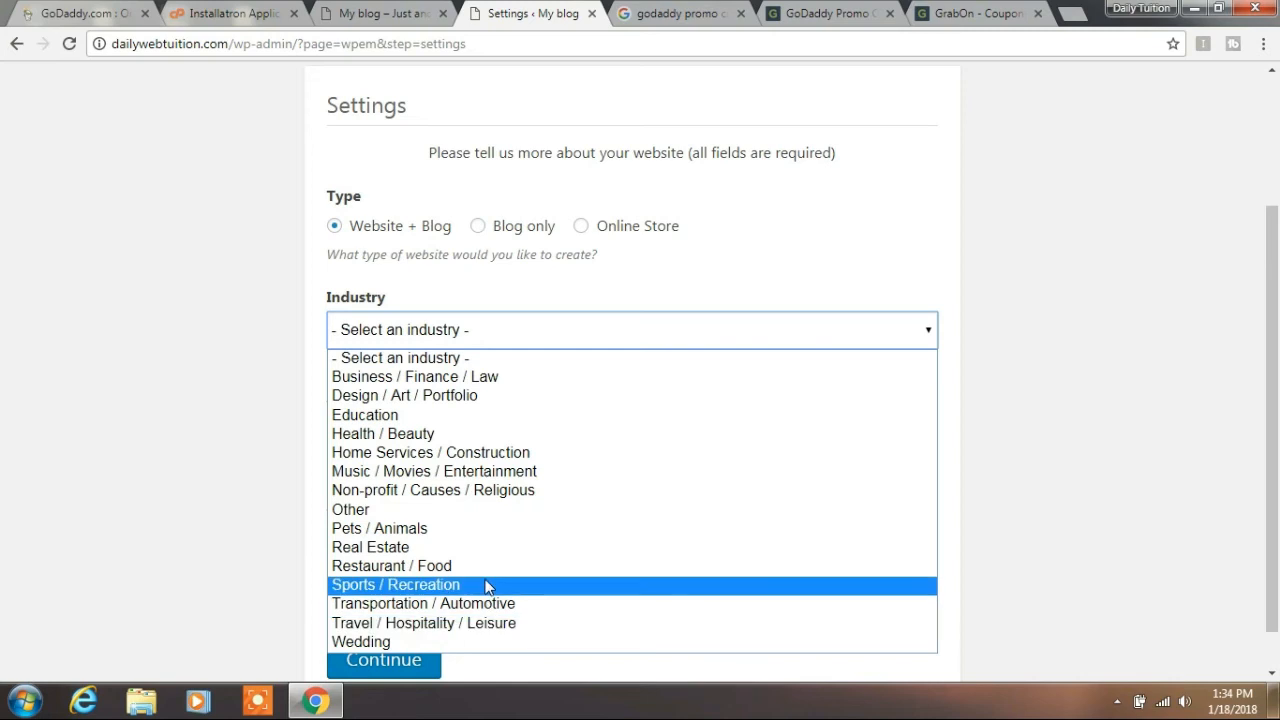
click(475, 416)
click(486, 340)
click(451, 449)
- Replace the title with 'Daily Tuition' and the tagline with 'We make Better', then submit
click(453, 450)
key(BackSpace)
key(BackSpace)
key(BackSpace)
key(BackSpace)
key(BackSpace)
key(BackSpace)
key(BackSpace)
text(Daily Tuition)
drag(544, 554, 325, 546)
text(We )
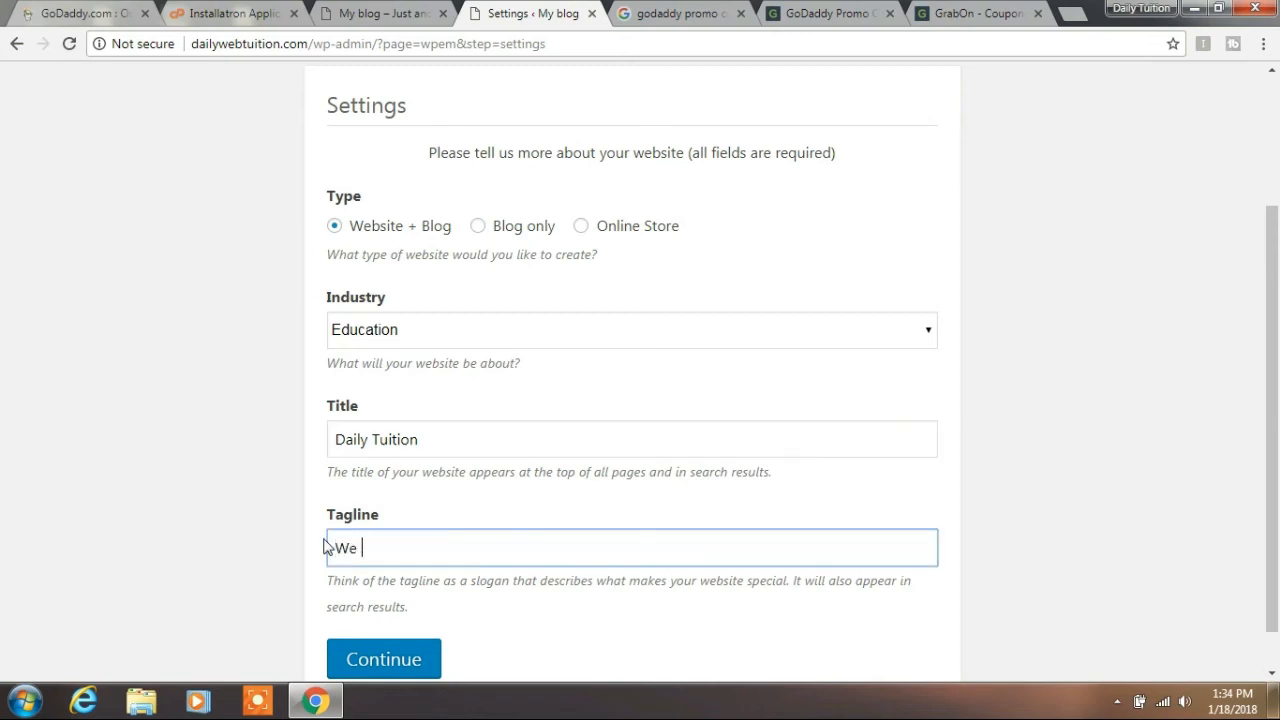
text(make Better)
click(398, 616)
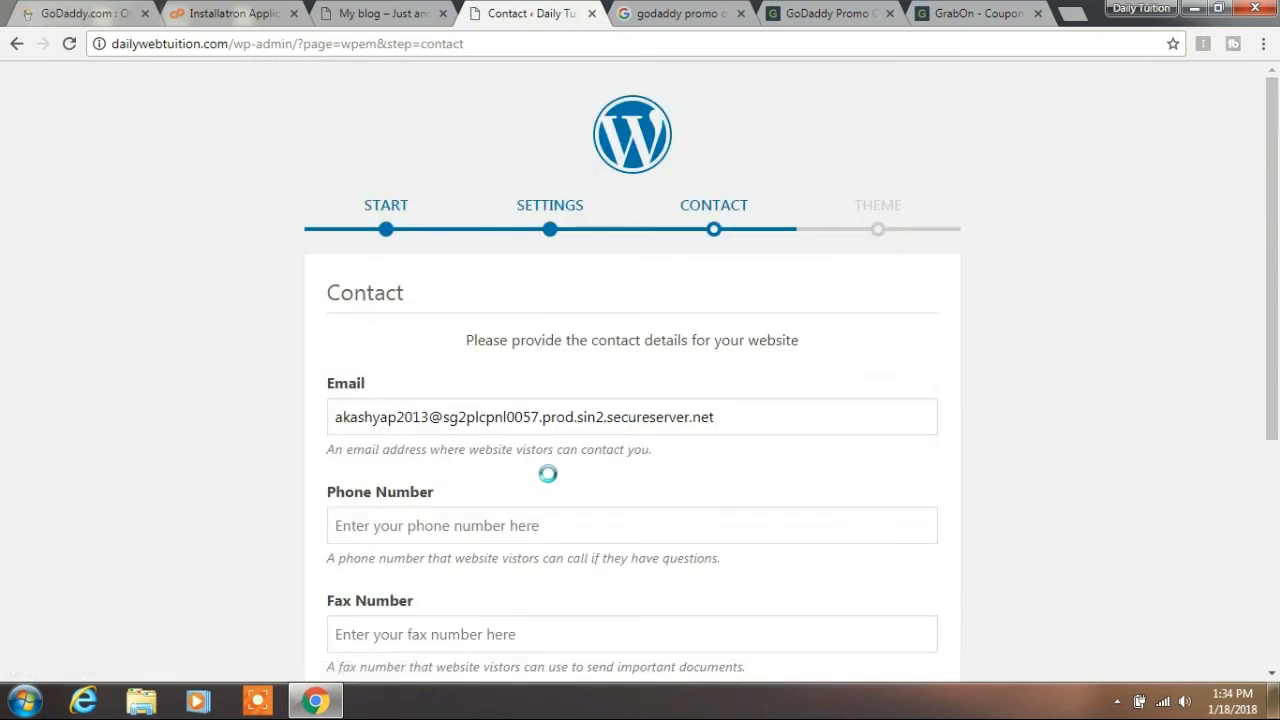
- Fill the phone, fax and street address from saved autofill details and submit the contact step
scroll(547, 472, down, 3)
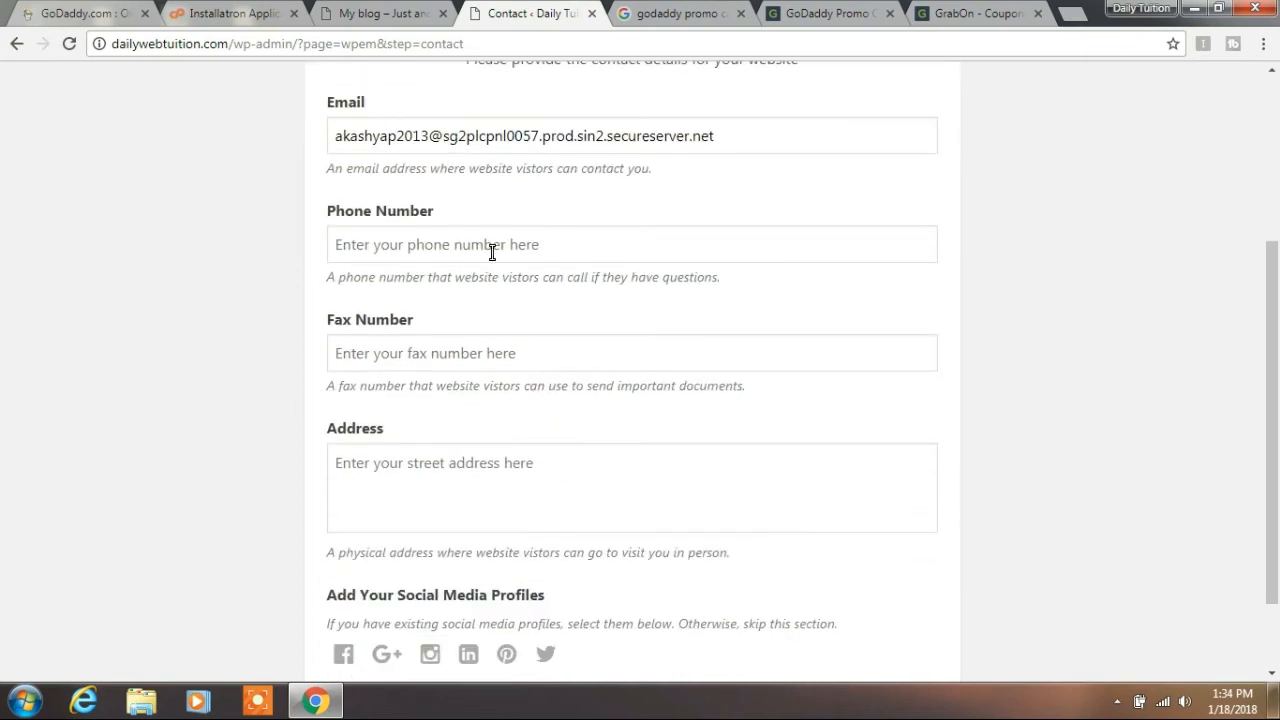
click(491, 251)
text(8600)
click(495, 276)
scroll(498, 311, down, 1)
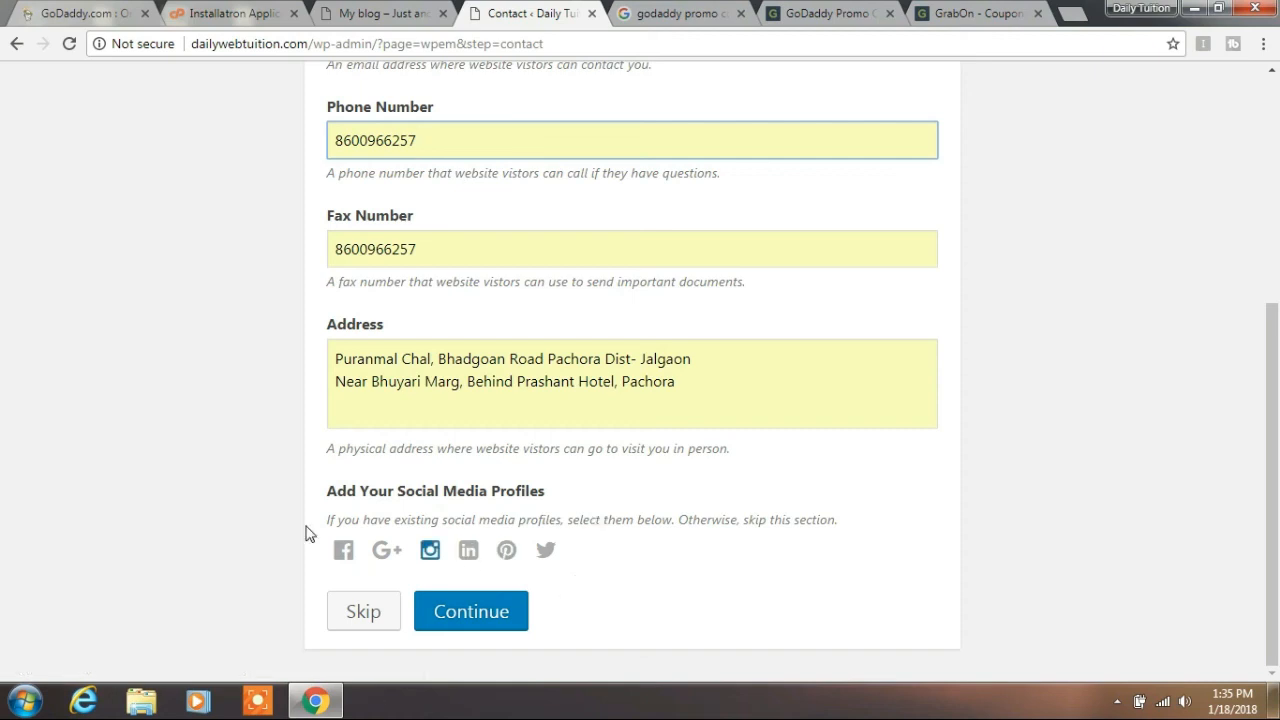
click(468, 612)
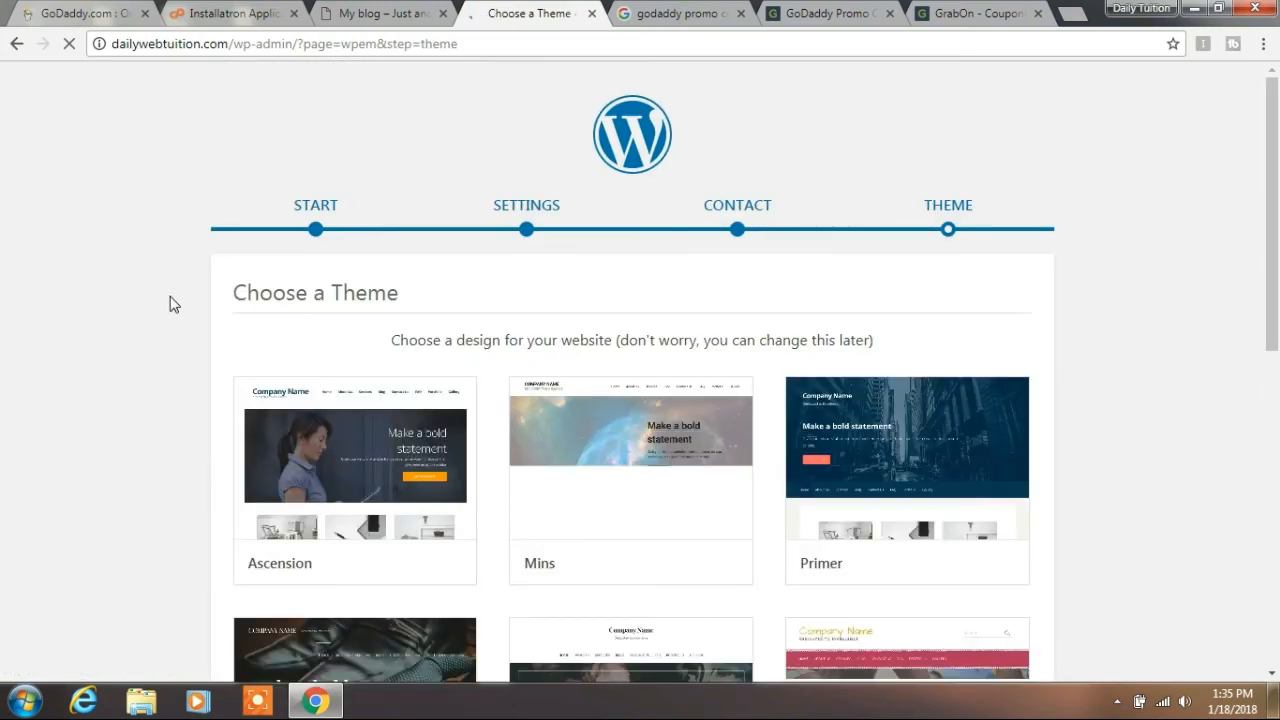
- Find the Escapade theme in the list, step through its preview tour, and select it
scroll(170, 303, down, 2)
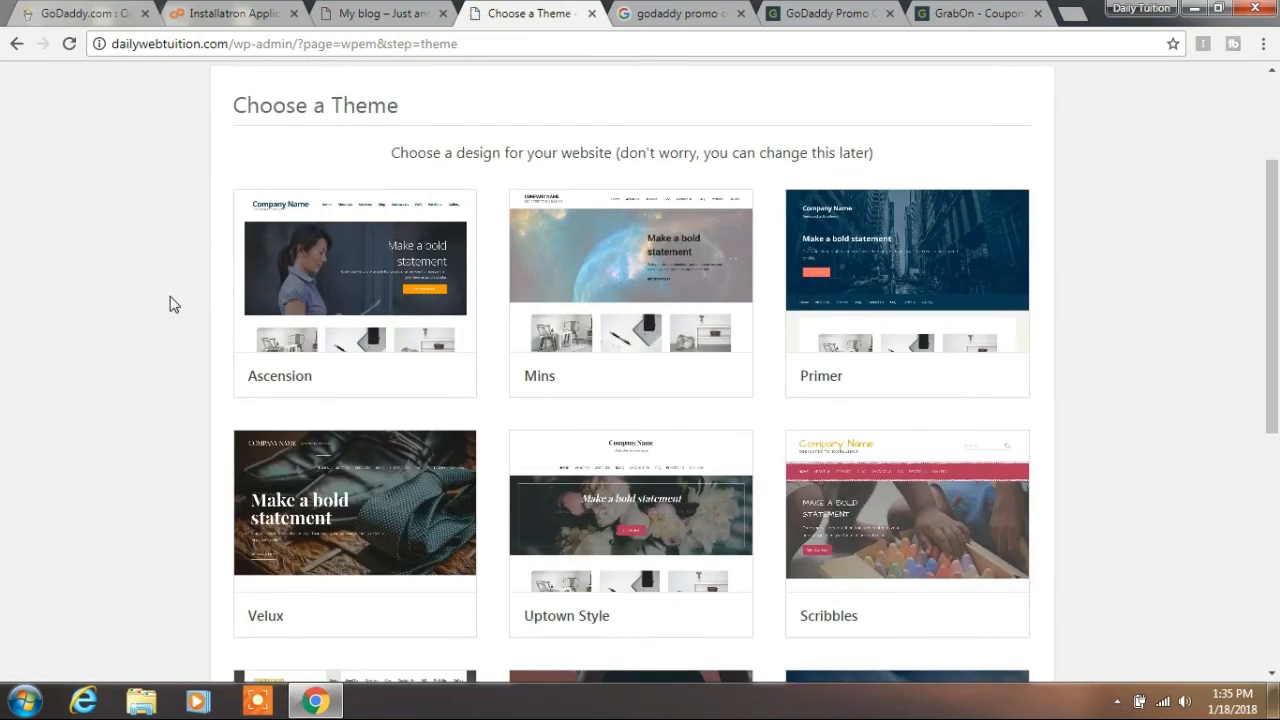
scroll(170, 303, down, 3)
scroll(170, 303, down, 2)
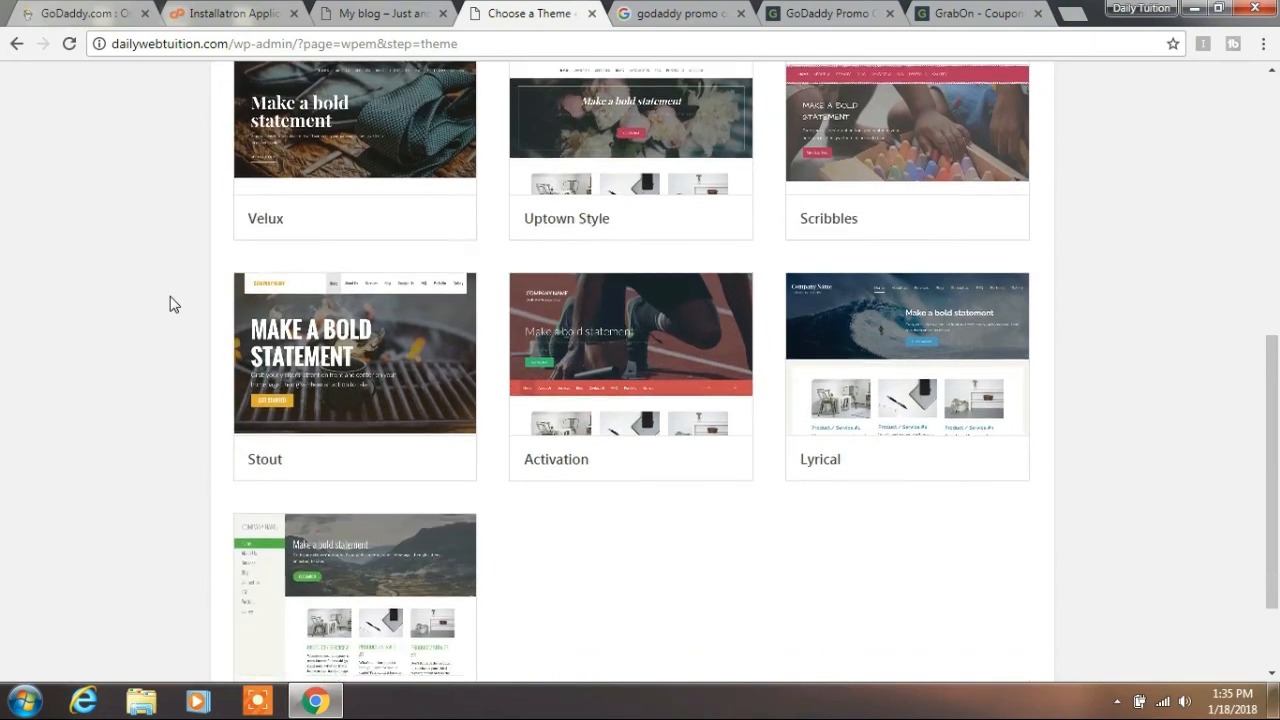
click(423, 429)
click(508, 438)
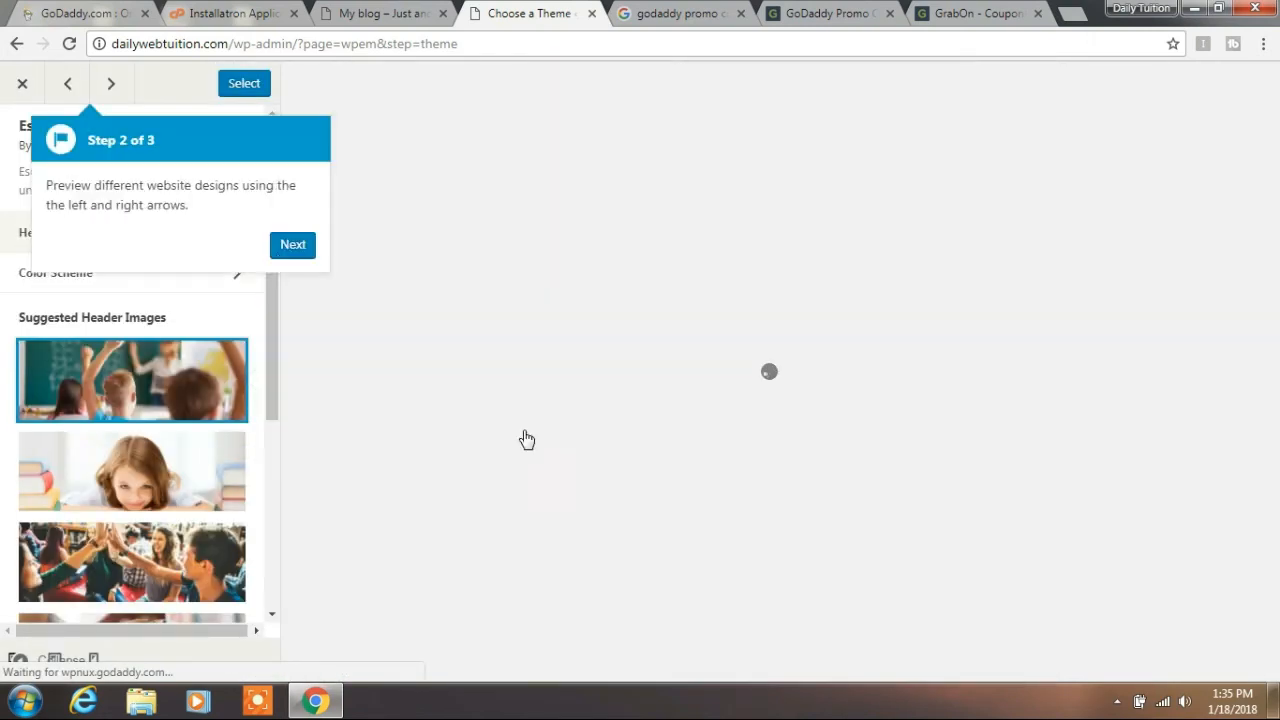
click(292, 248)
click(443, 250)
click(244, 84)
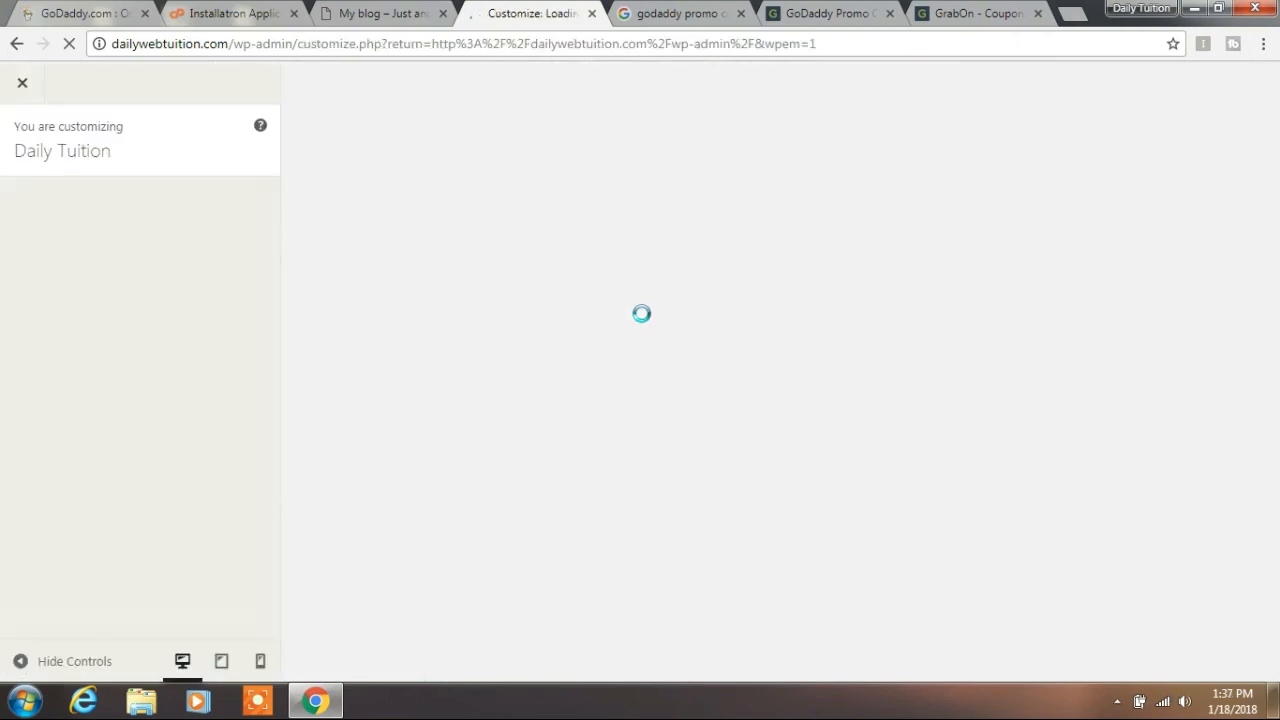
- Close the Customizer tour and reload the site's home page tab to show the Escapade design
click(546, 462)
click(546, 462)
scroll(800, 348, down, 10)
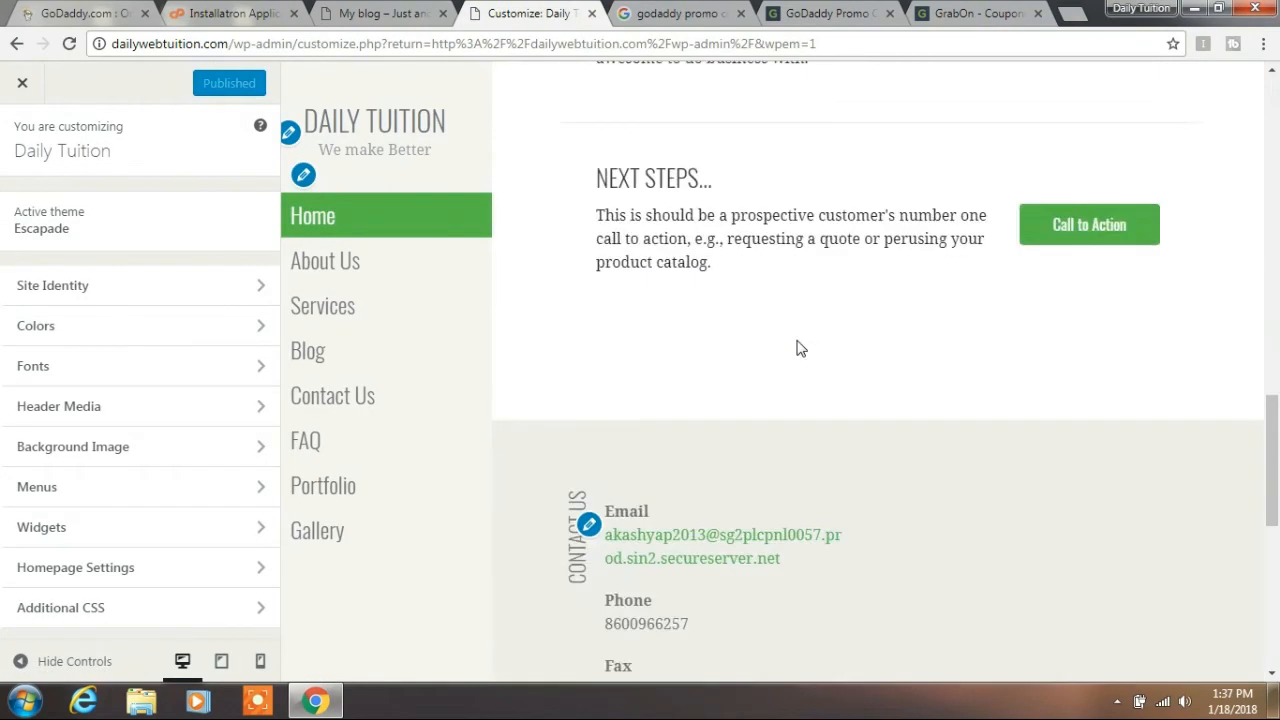
scroll(800, 348, up, 10)
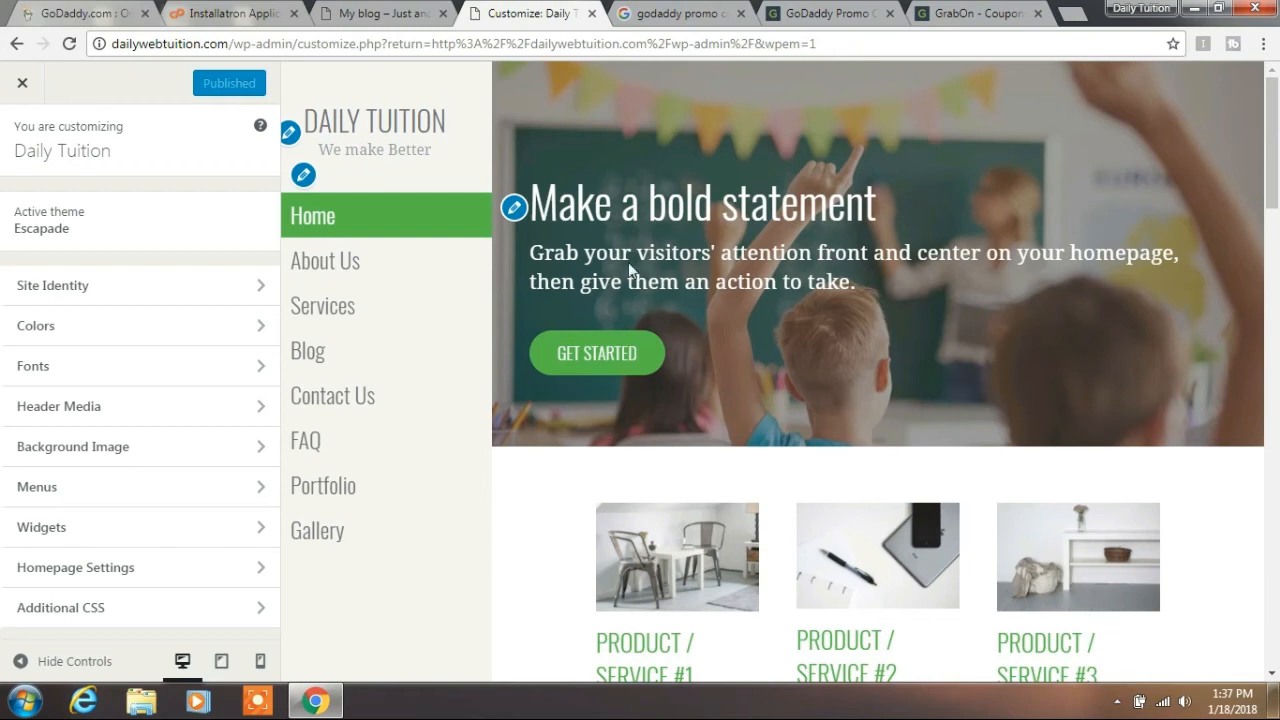
click(385, 13)
click(69, 43)
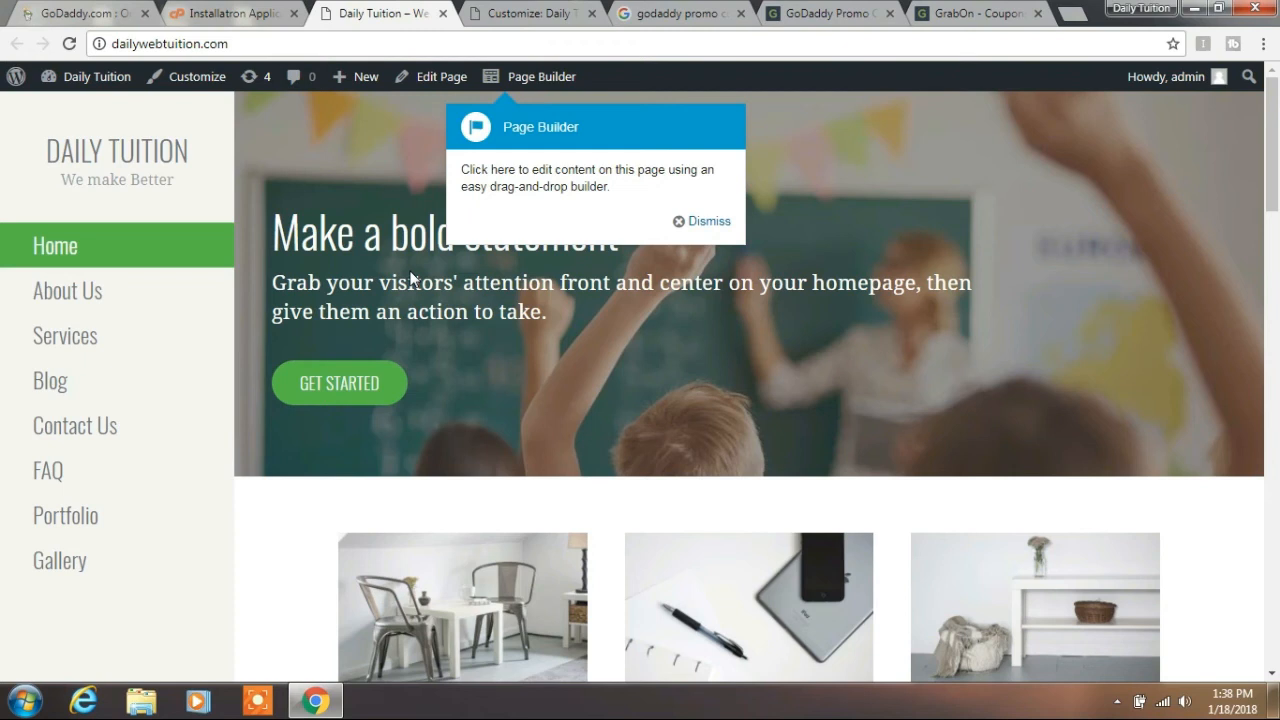
- Dismiss the Page Builder tip and scroll through the home page's service blocks, map and footer
click(712, 221)
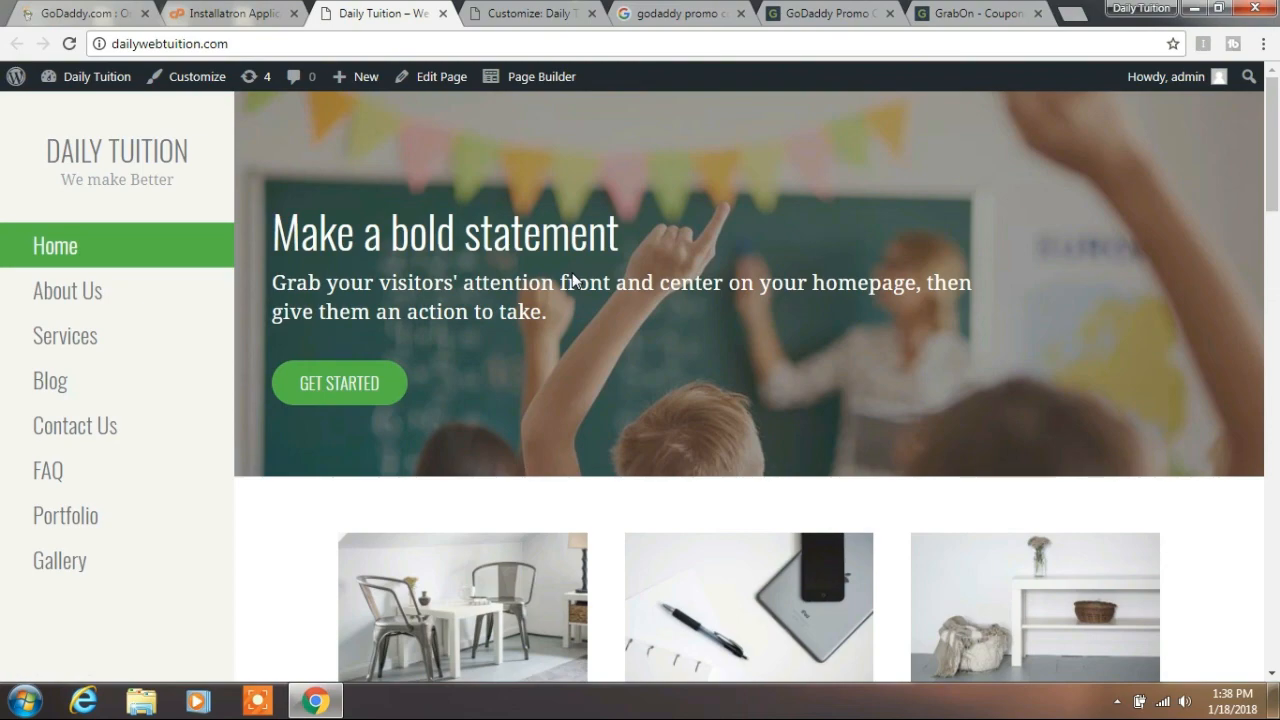
scroll(574, 281, down, 10)
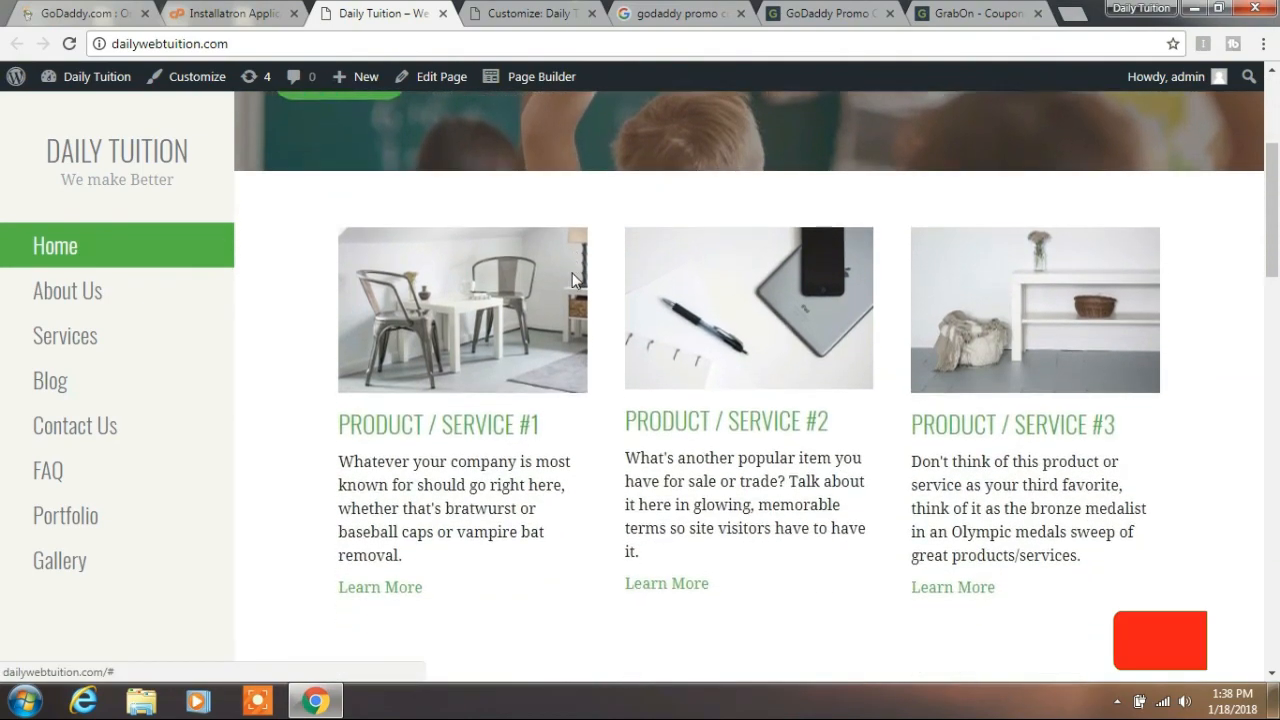
scroll(574, 281, down, 8)
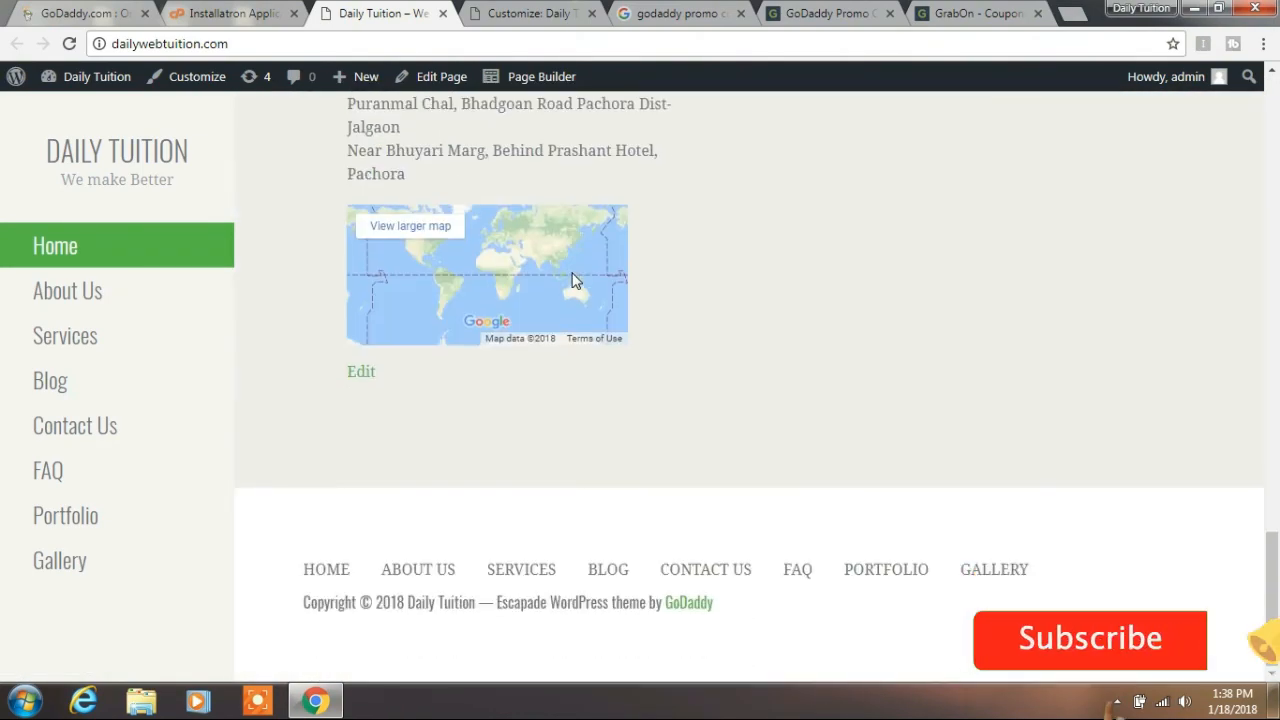
scroll(575, 230, up, 20)
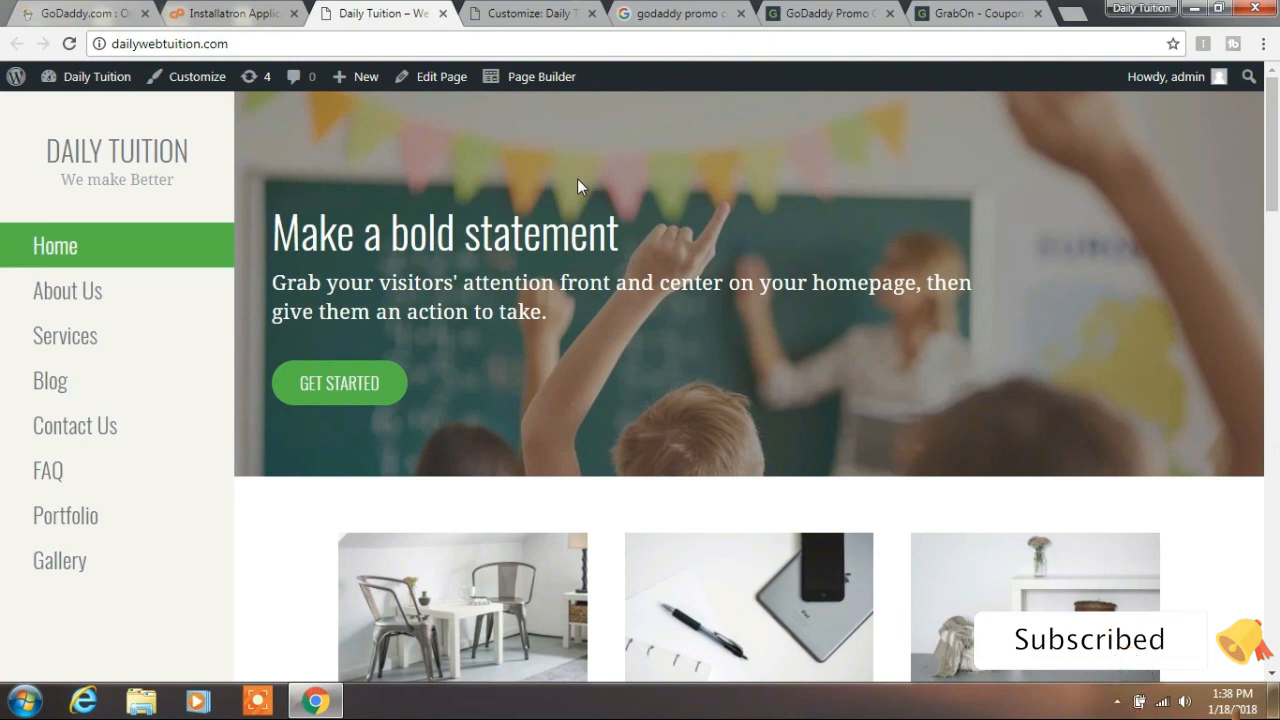